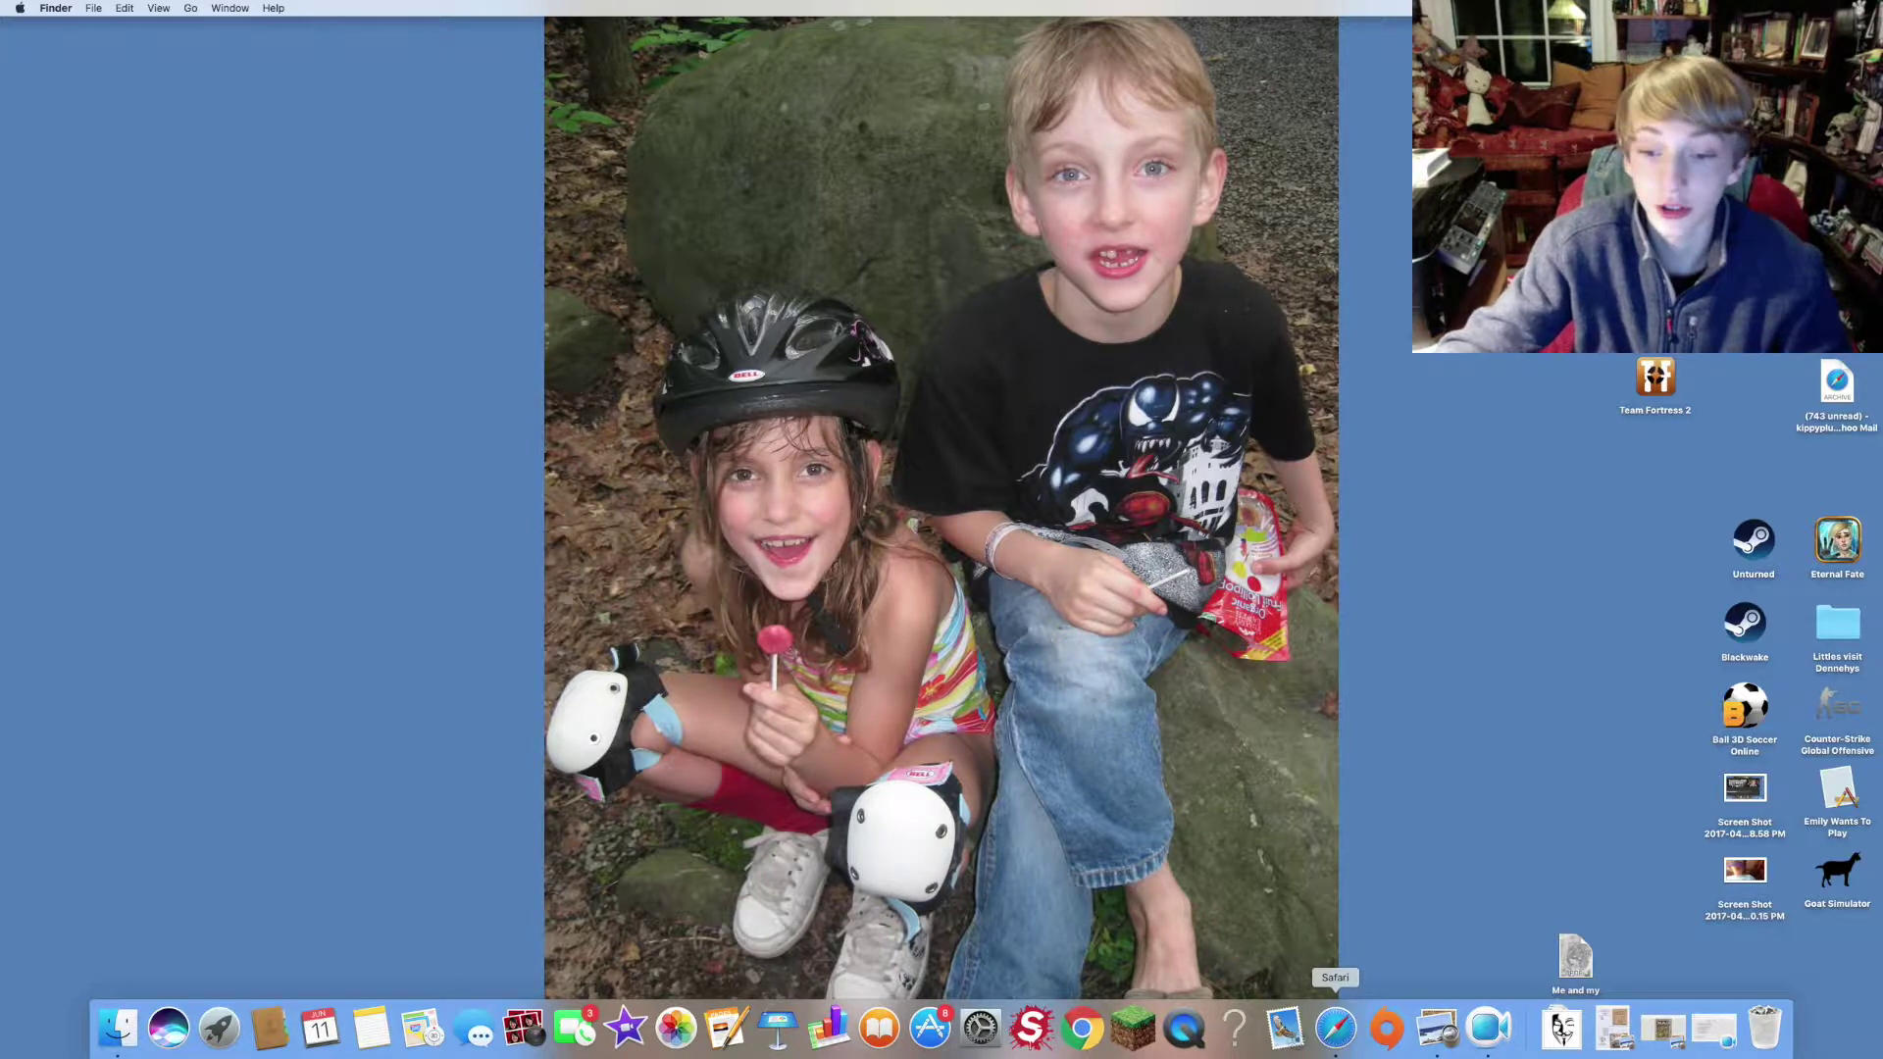
- Launch Safari from the Dock
click(1334, 1025)
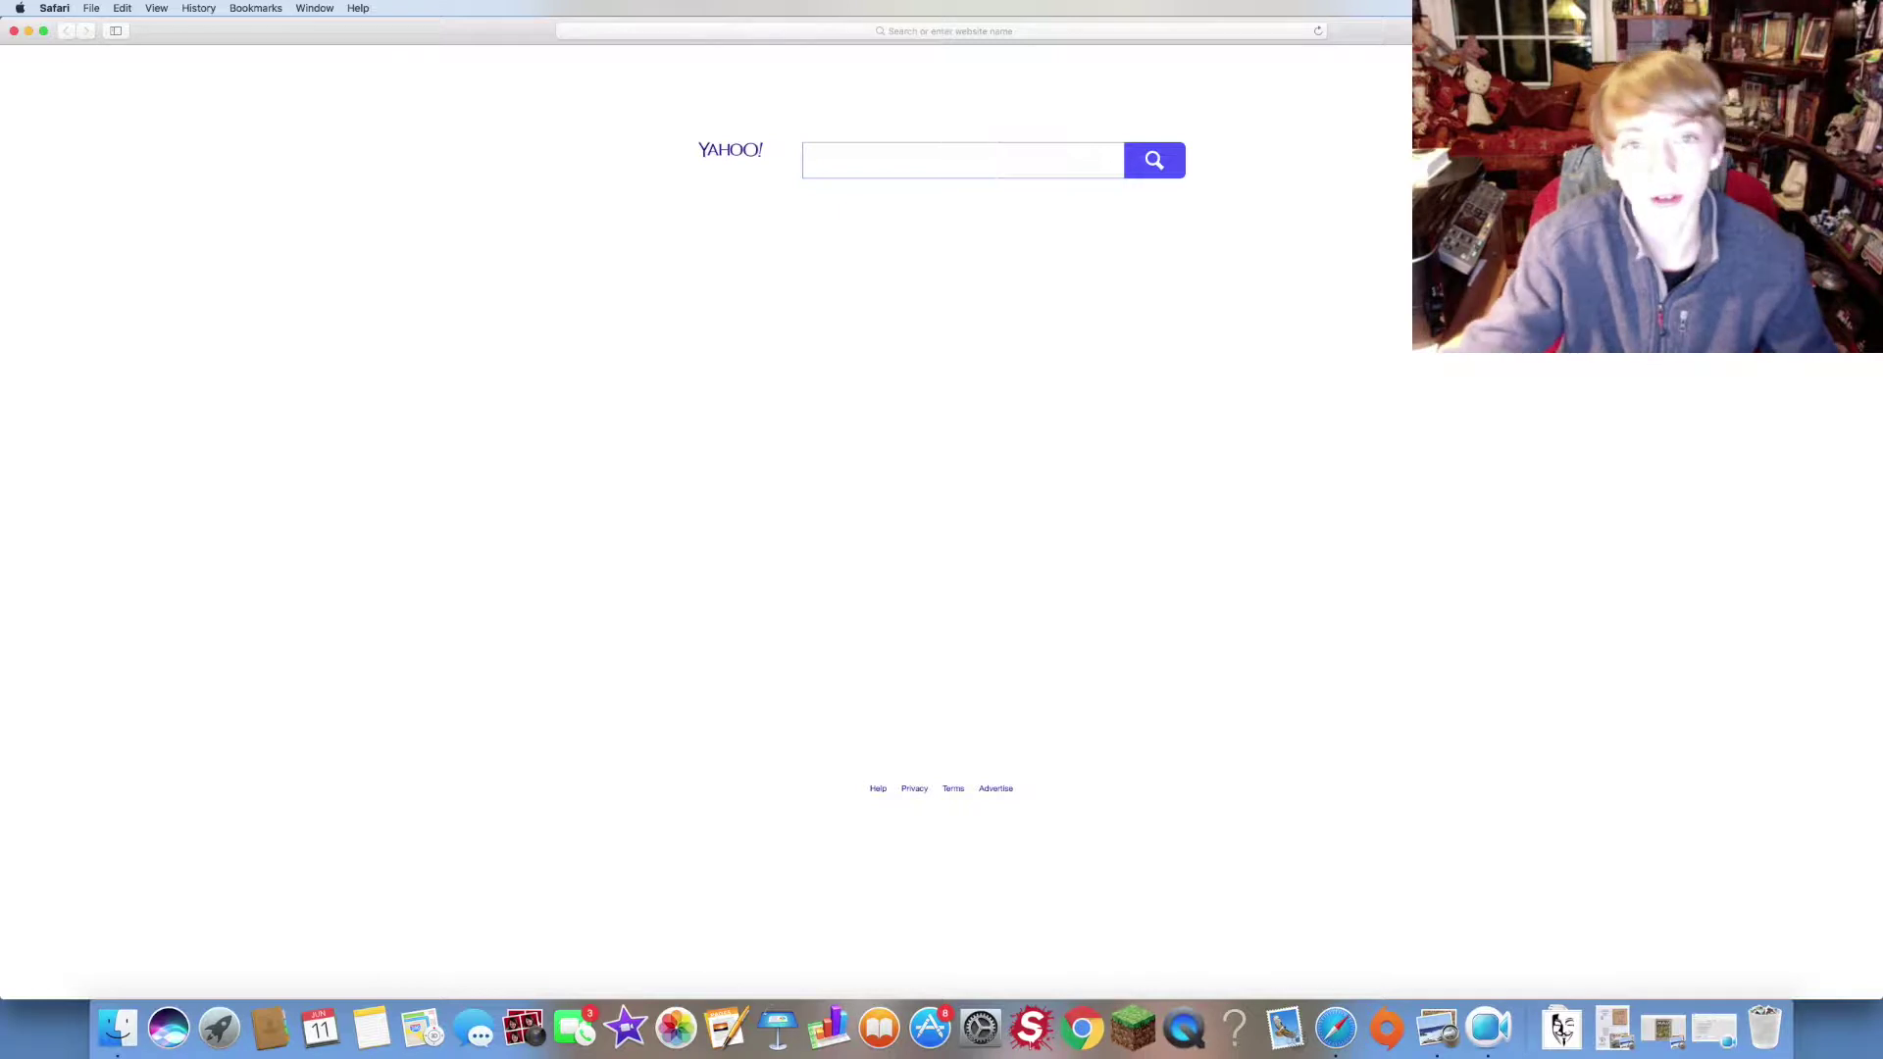
- Load youtube.com in Safari after a web search for 'yout'
key(super+l)
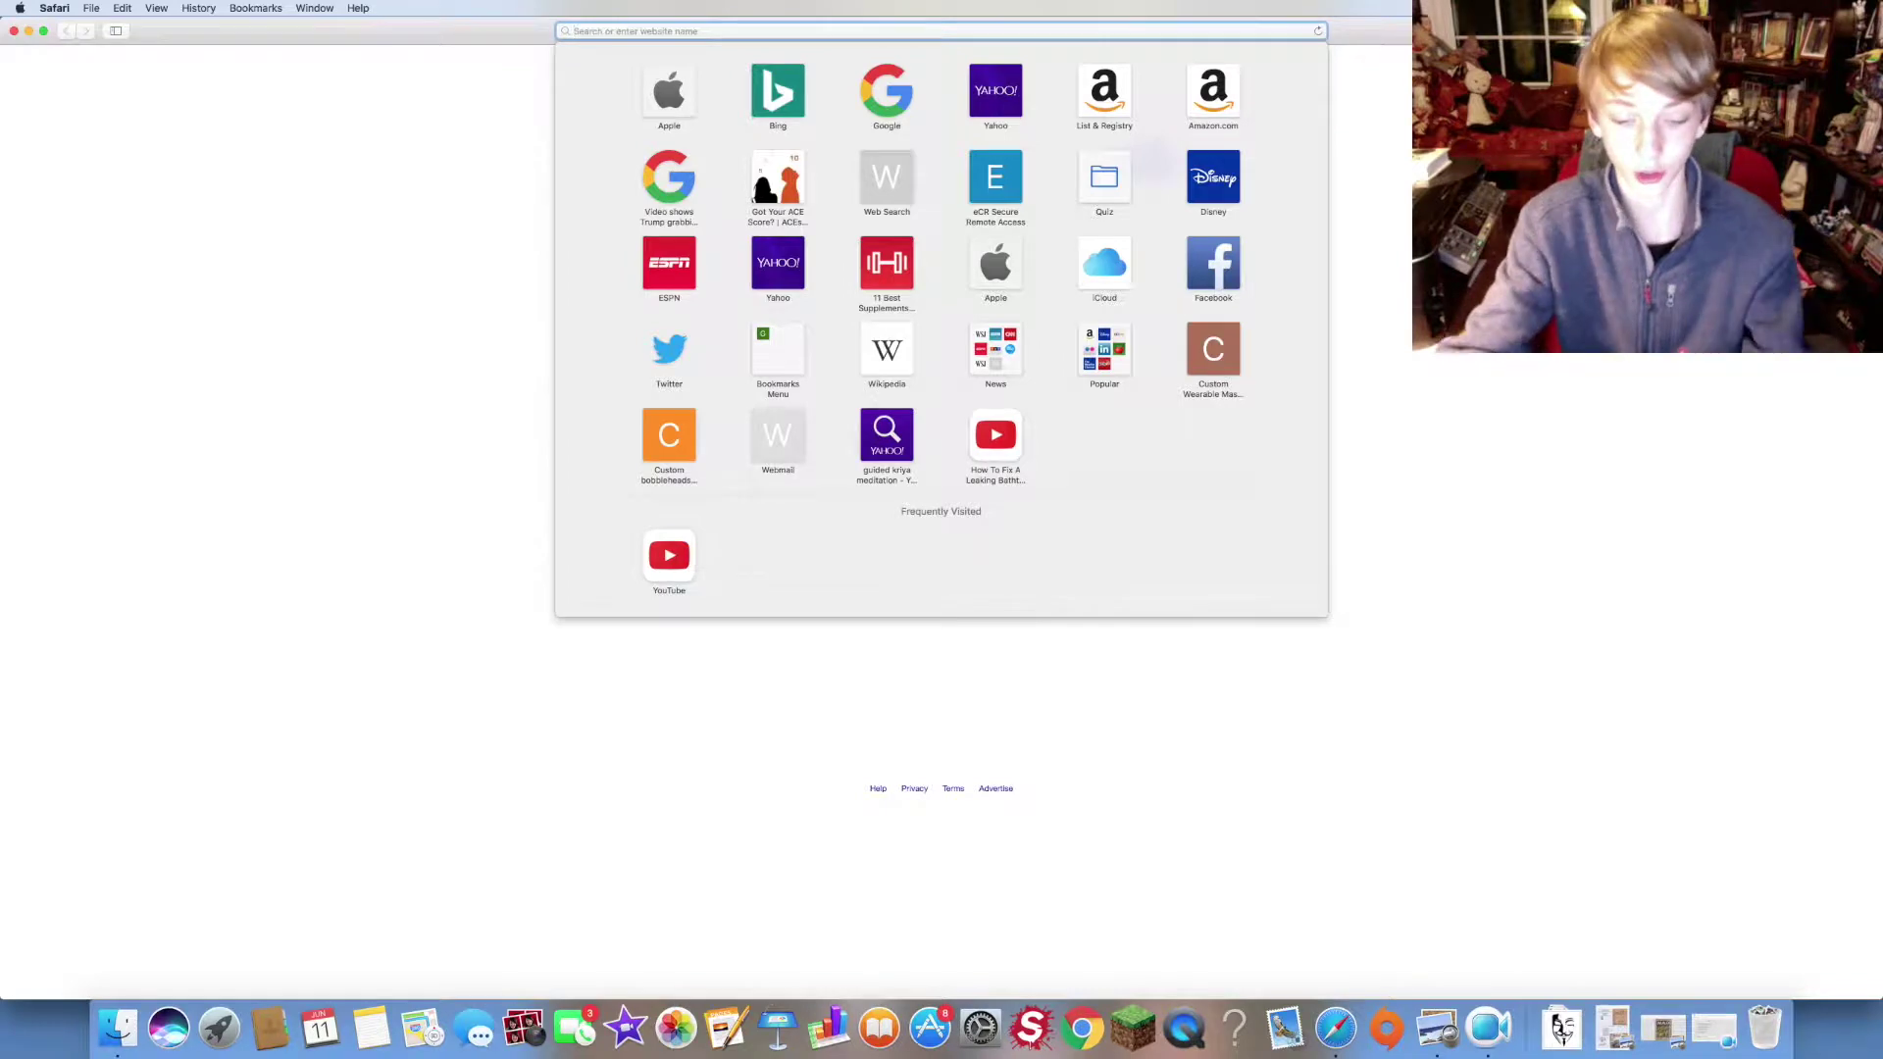
text(yout)
key(Return)
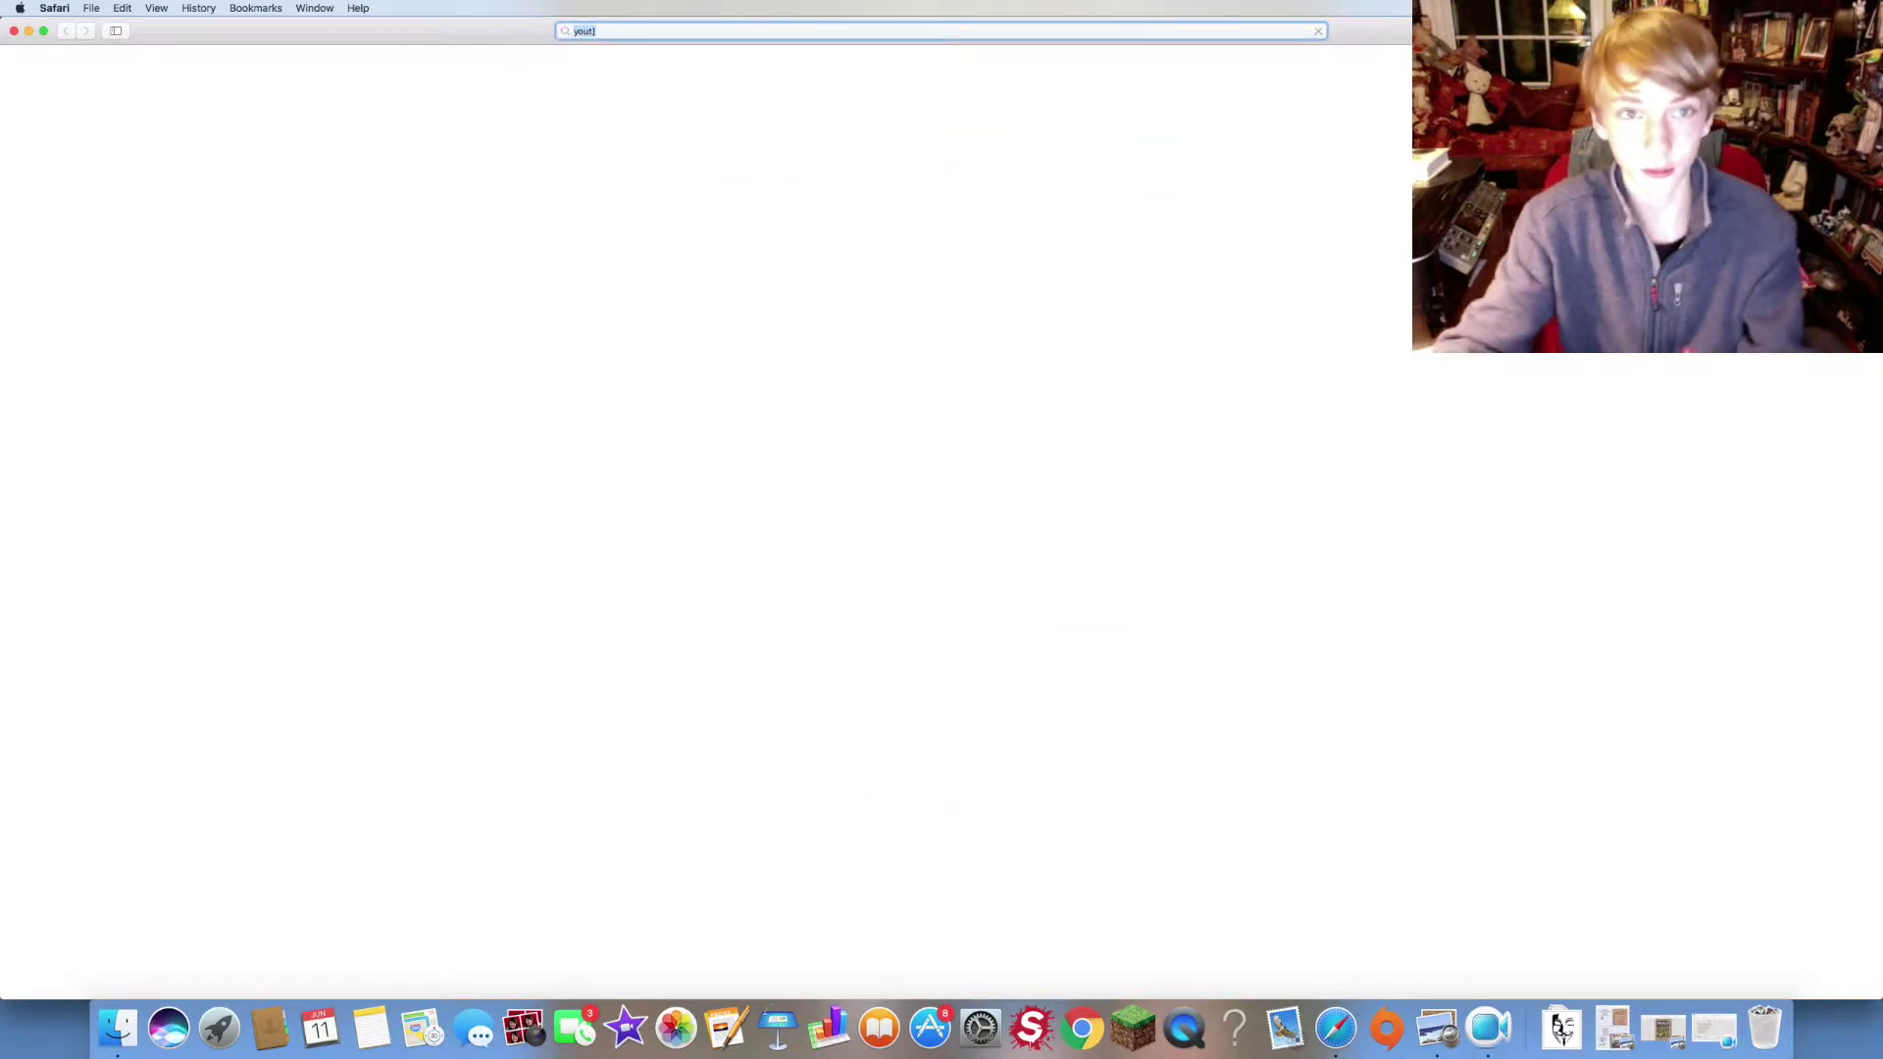
text(yout)
key(Return)
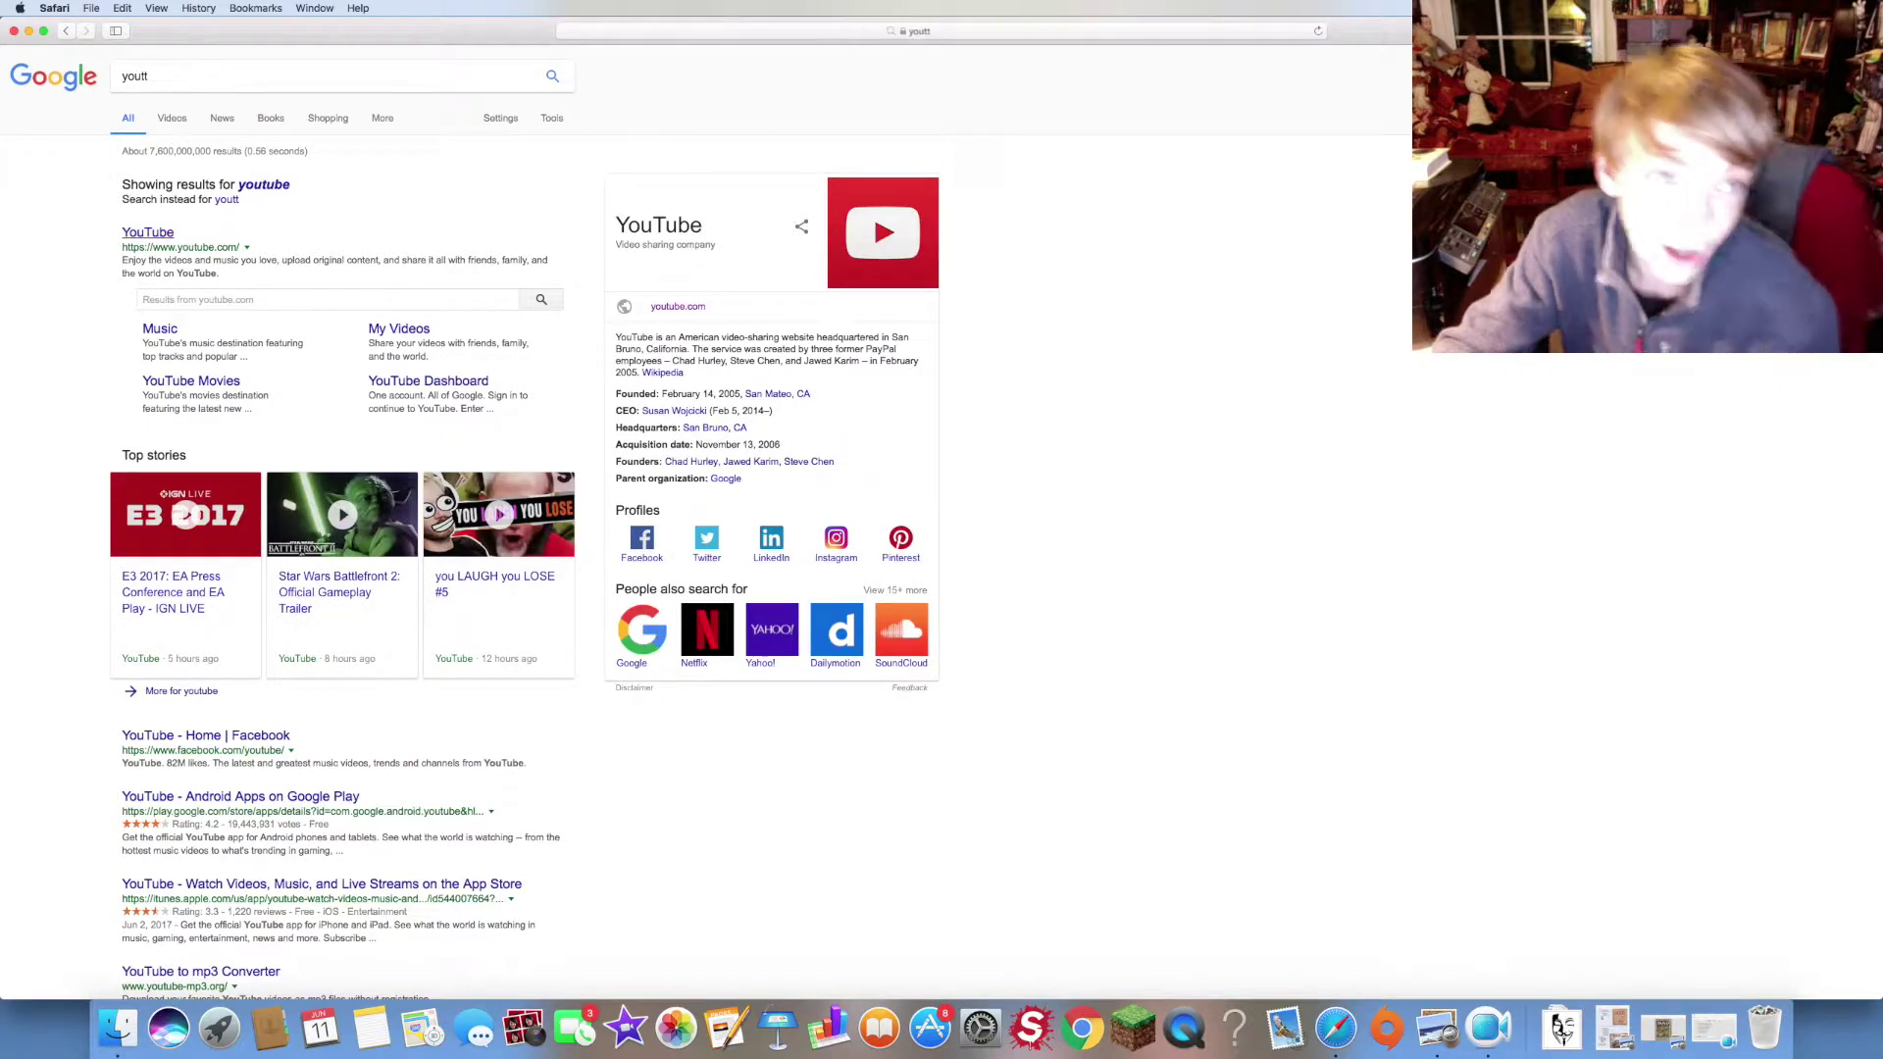
text(youtube.com)
key(Return)
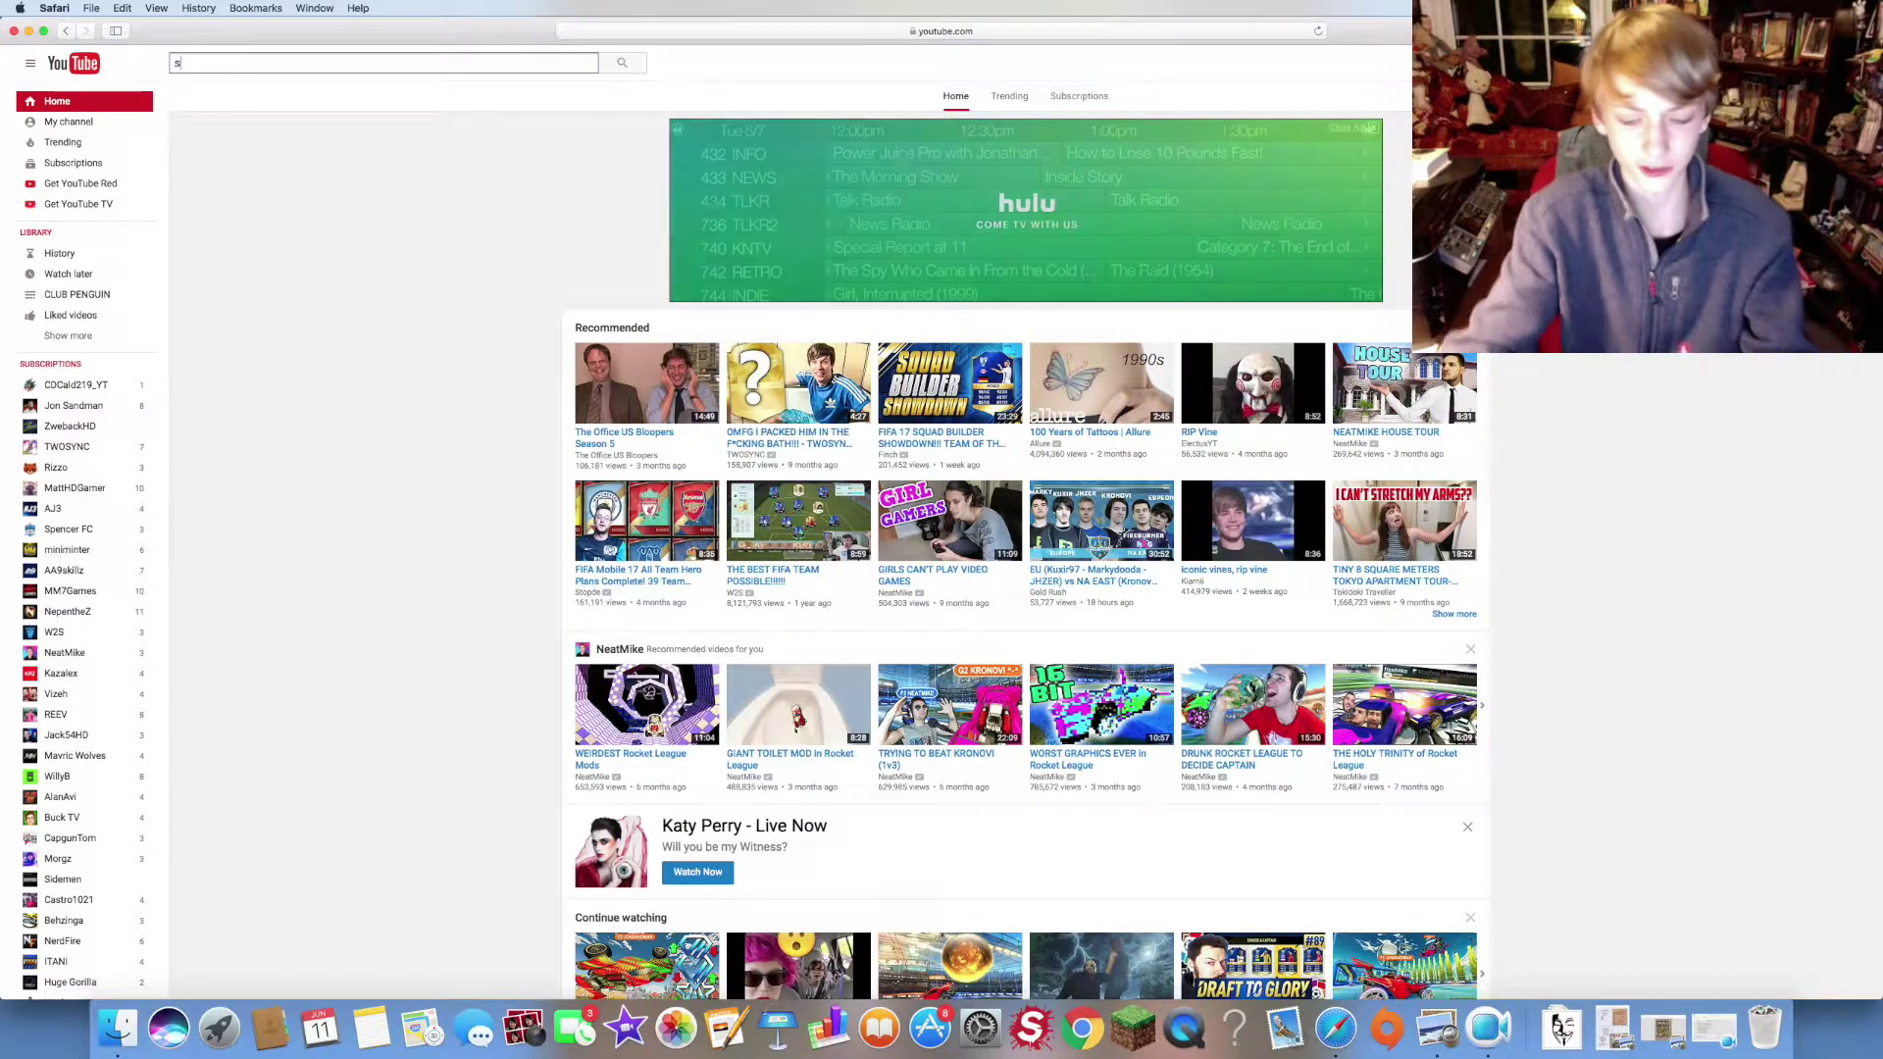
text(samboss13)
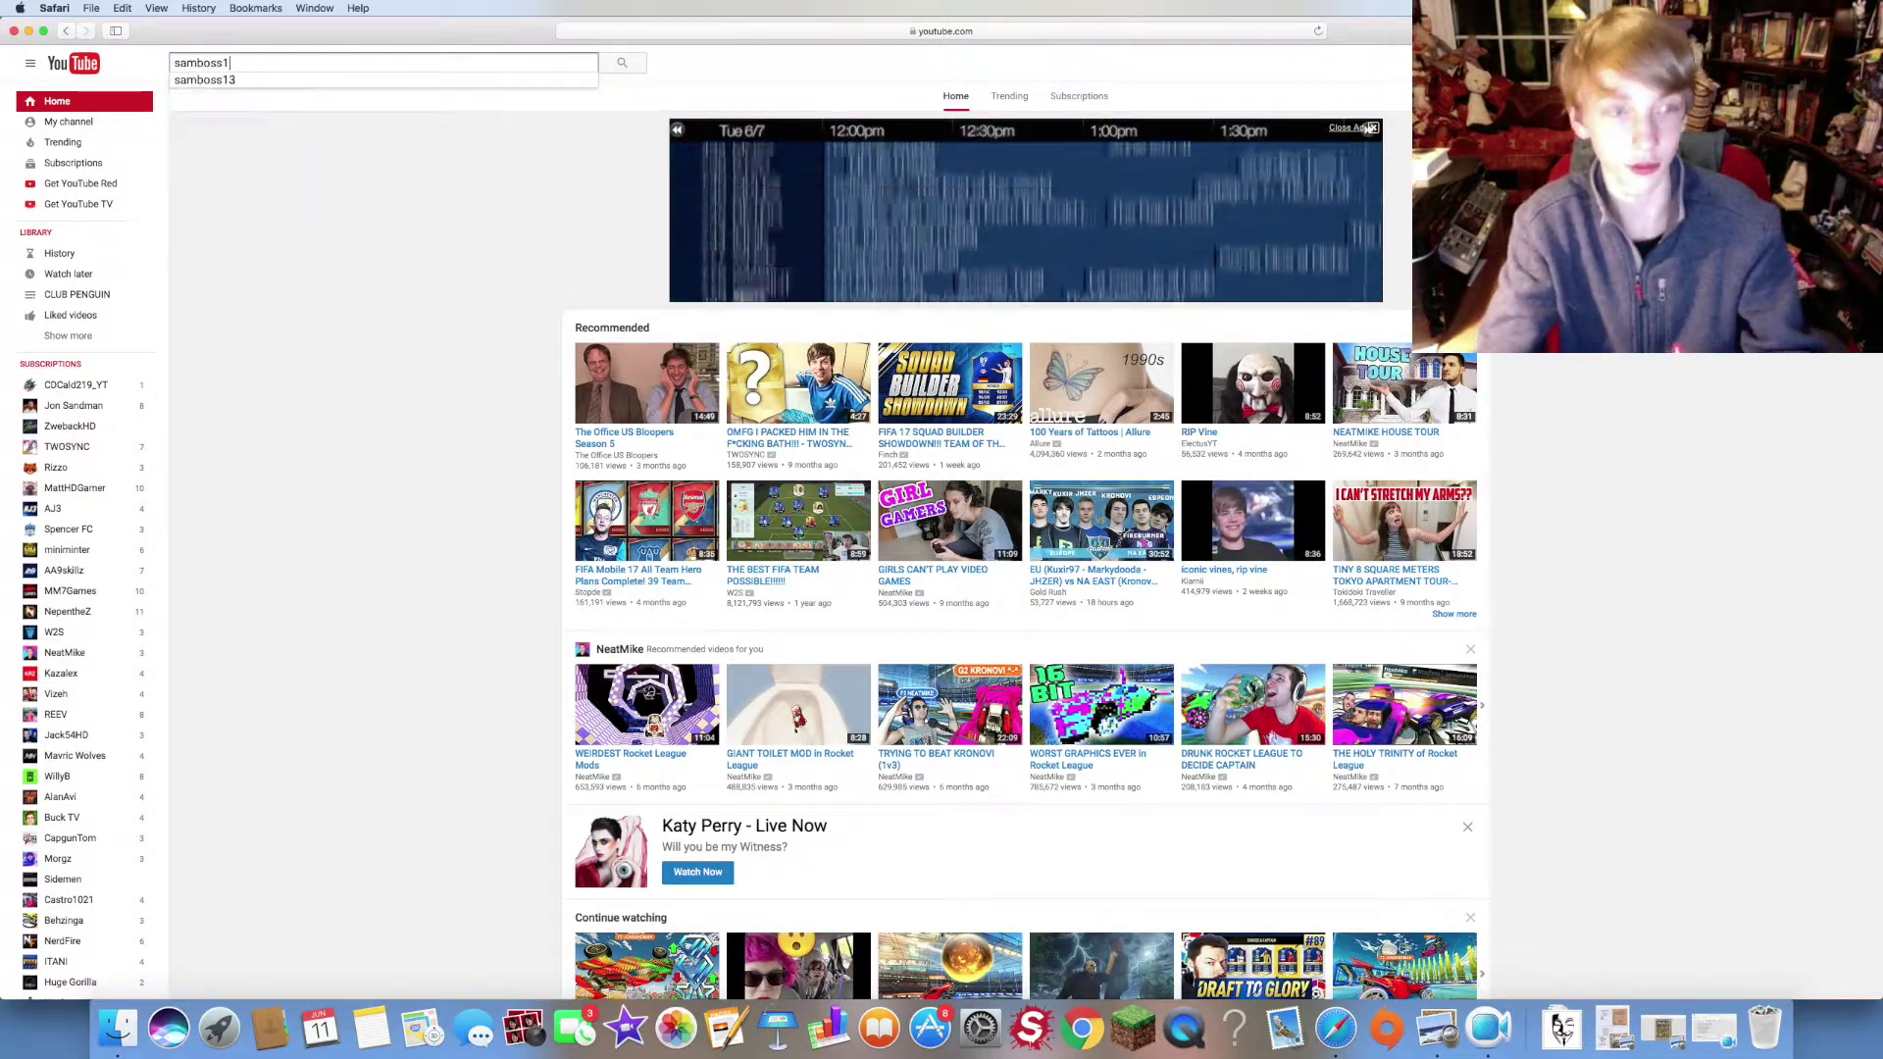
- Search YouTube for samboss13 and show that channel's subscribers list
key(Return)
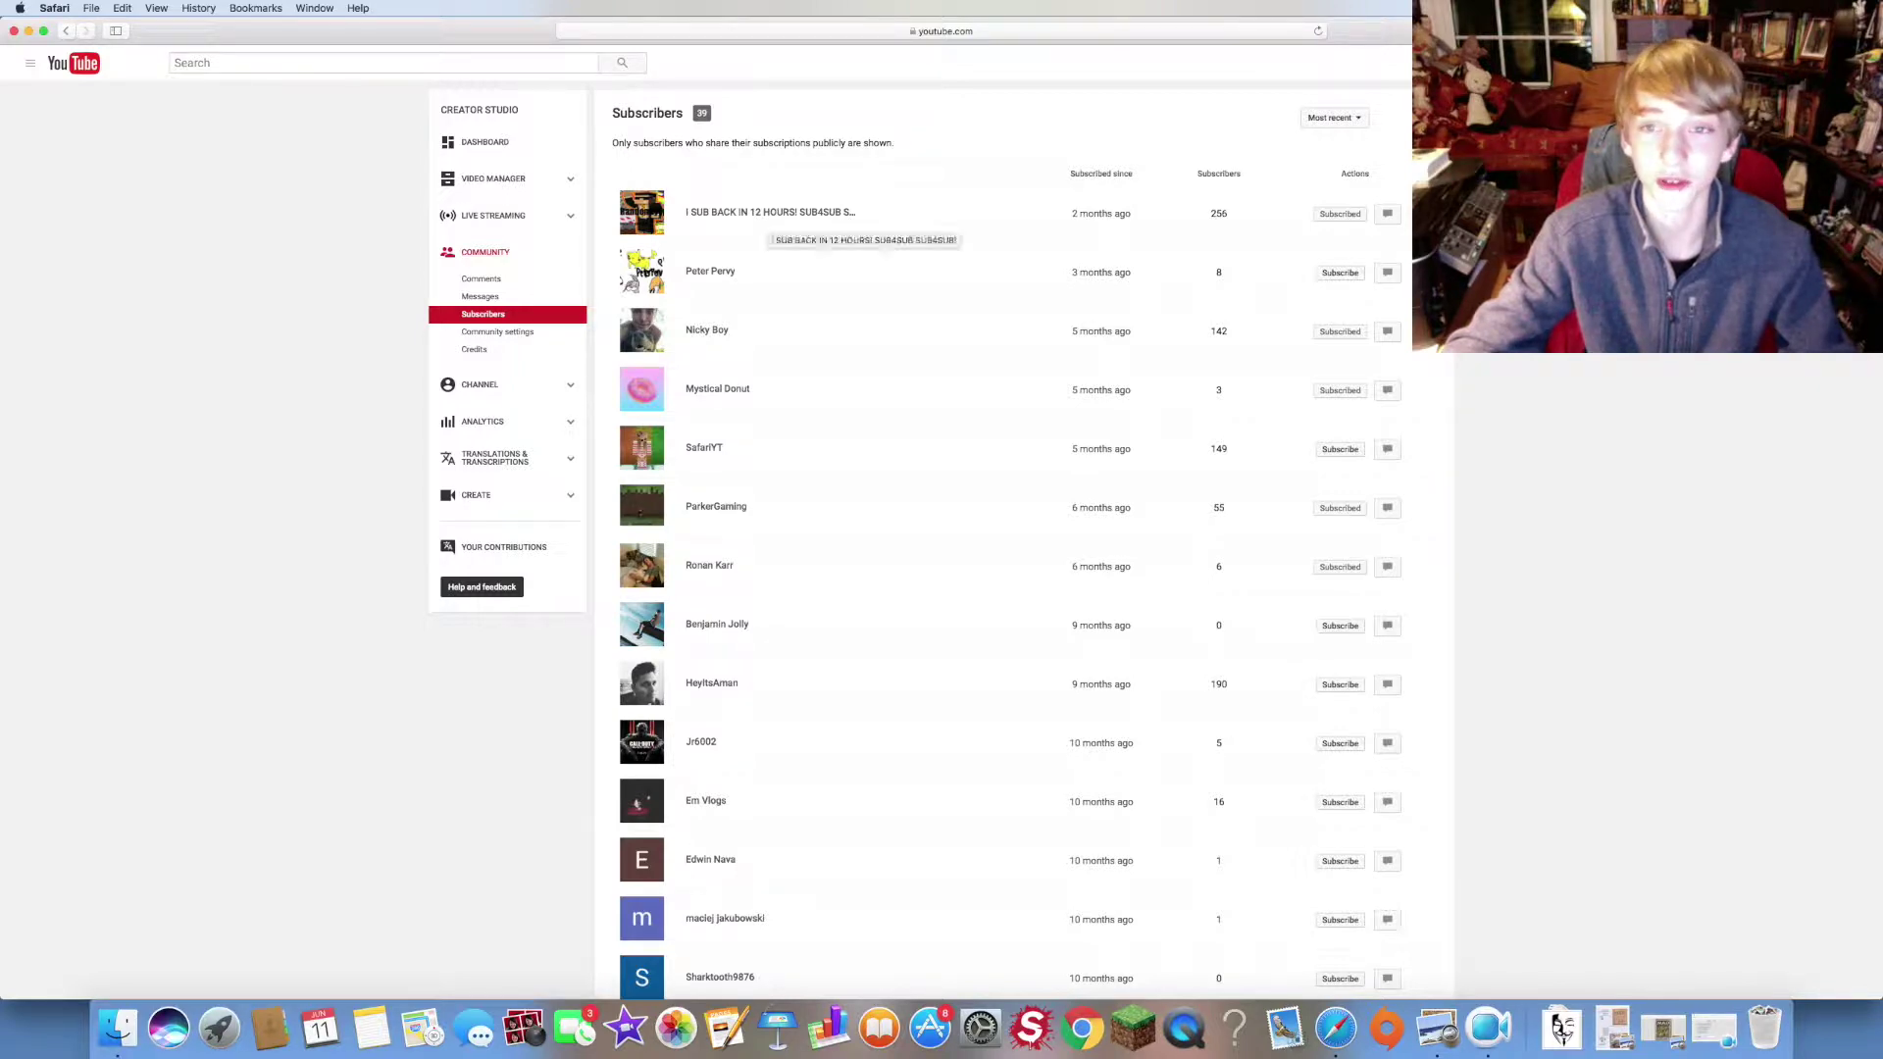
scroll(943, 530, down, 5)
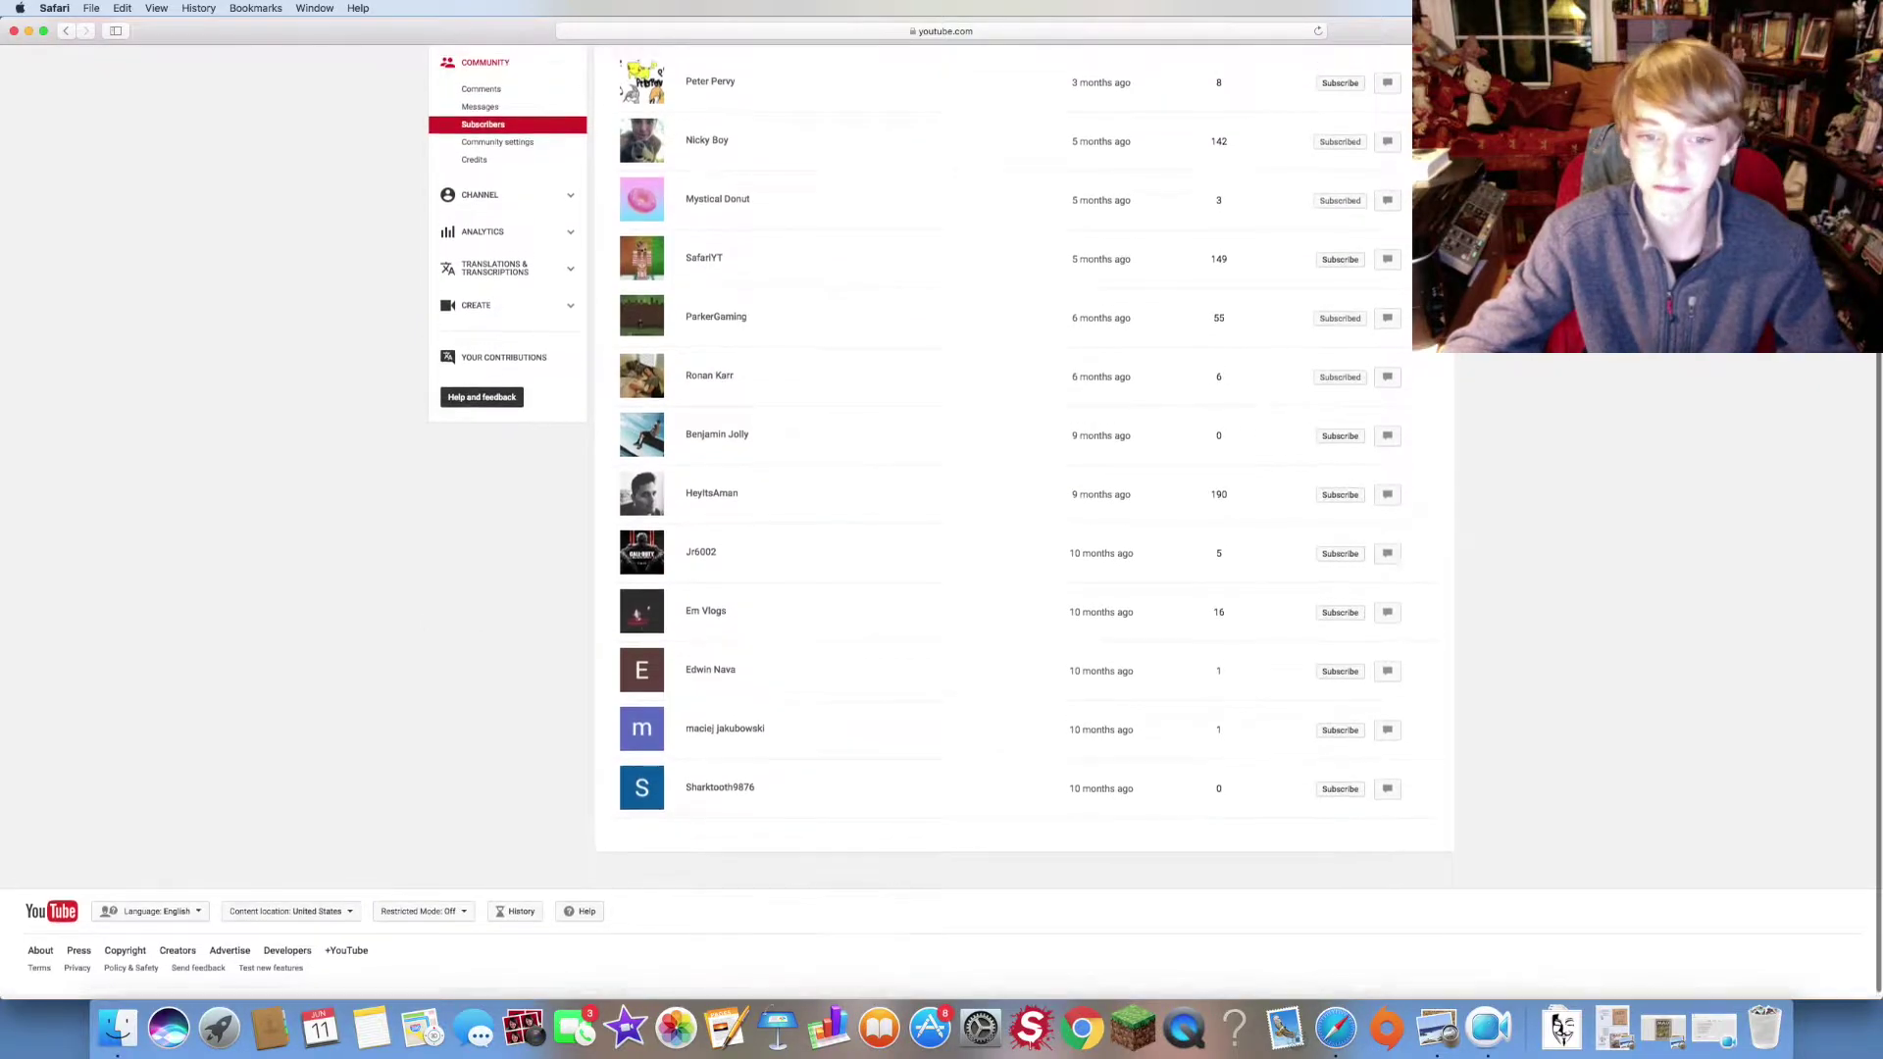
scroll(942, 530, up, 5)
scroll(942, 530, down, 5)
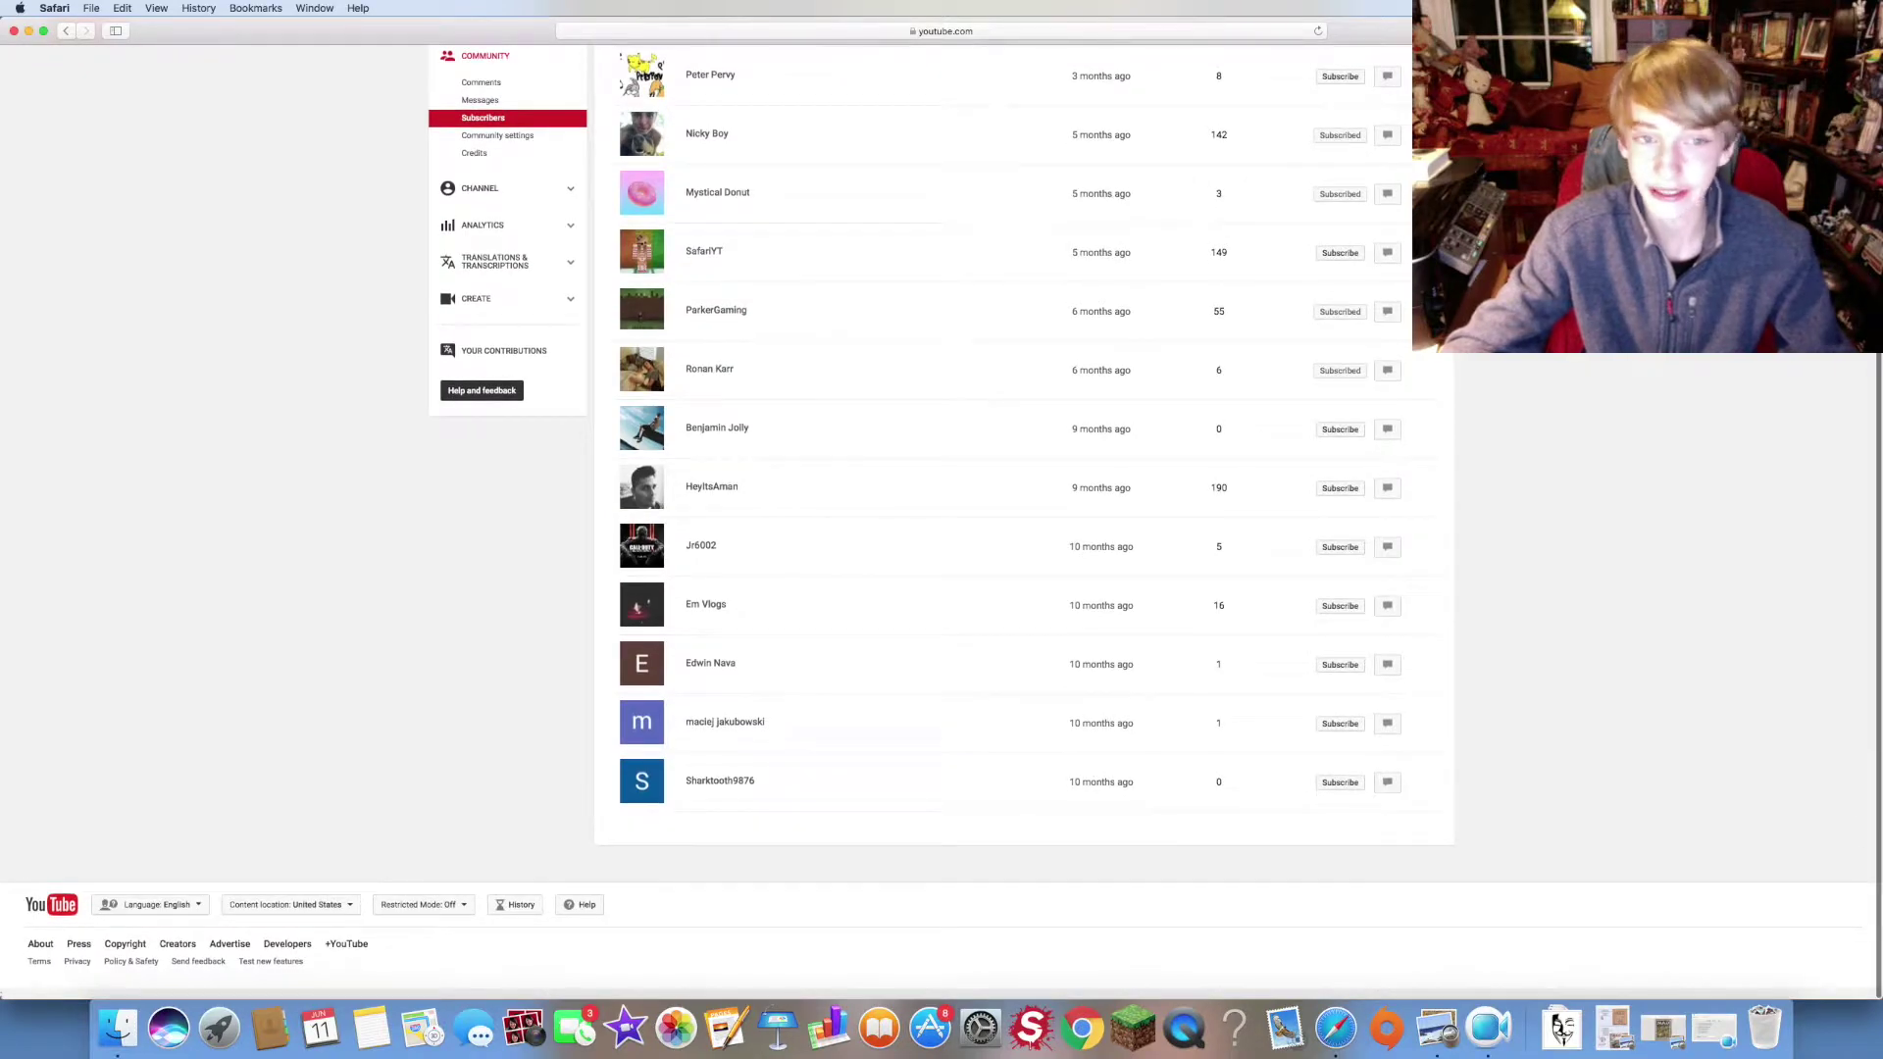
scroll(941, 530, up, 5)
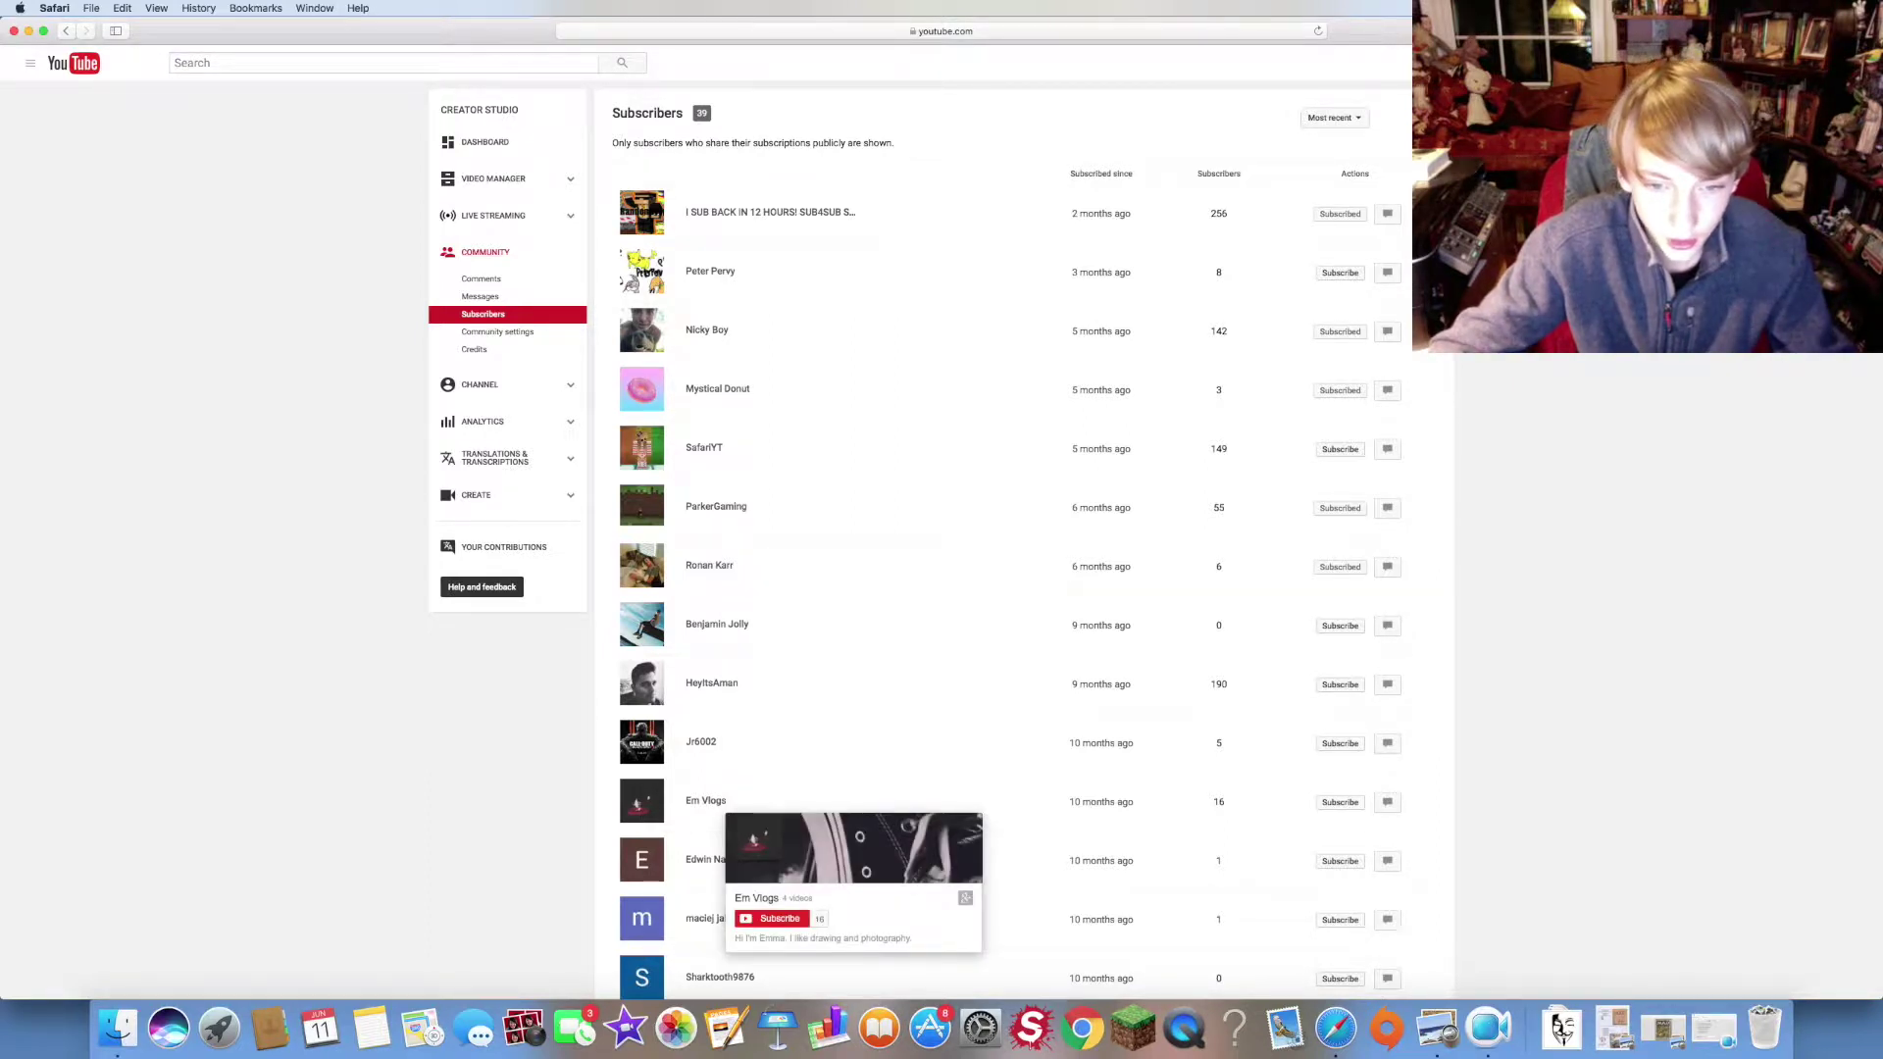
scroll(853, 795, down, 1)
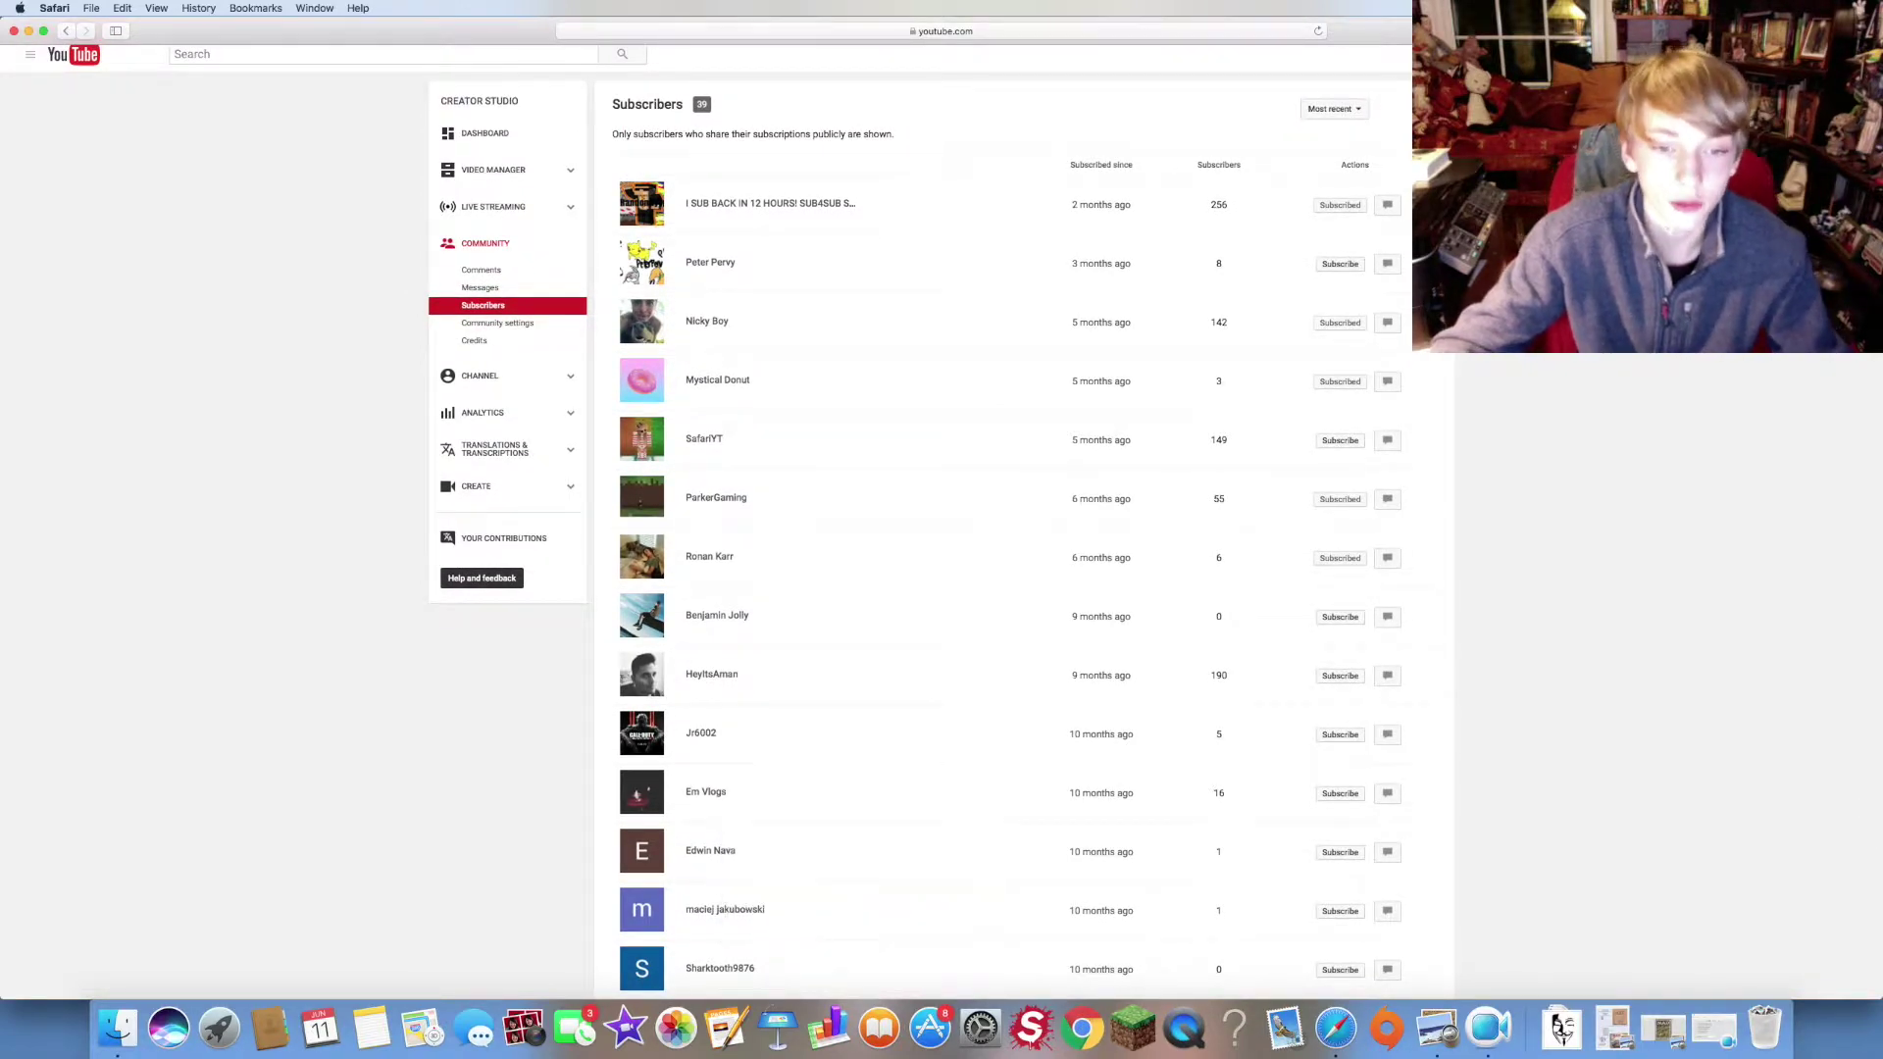
scroll(854, 825, down, 1)
scroll(853, 824, down, 1)
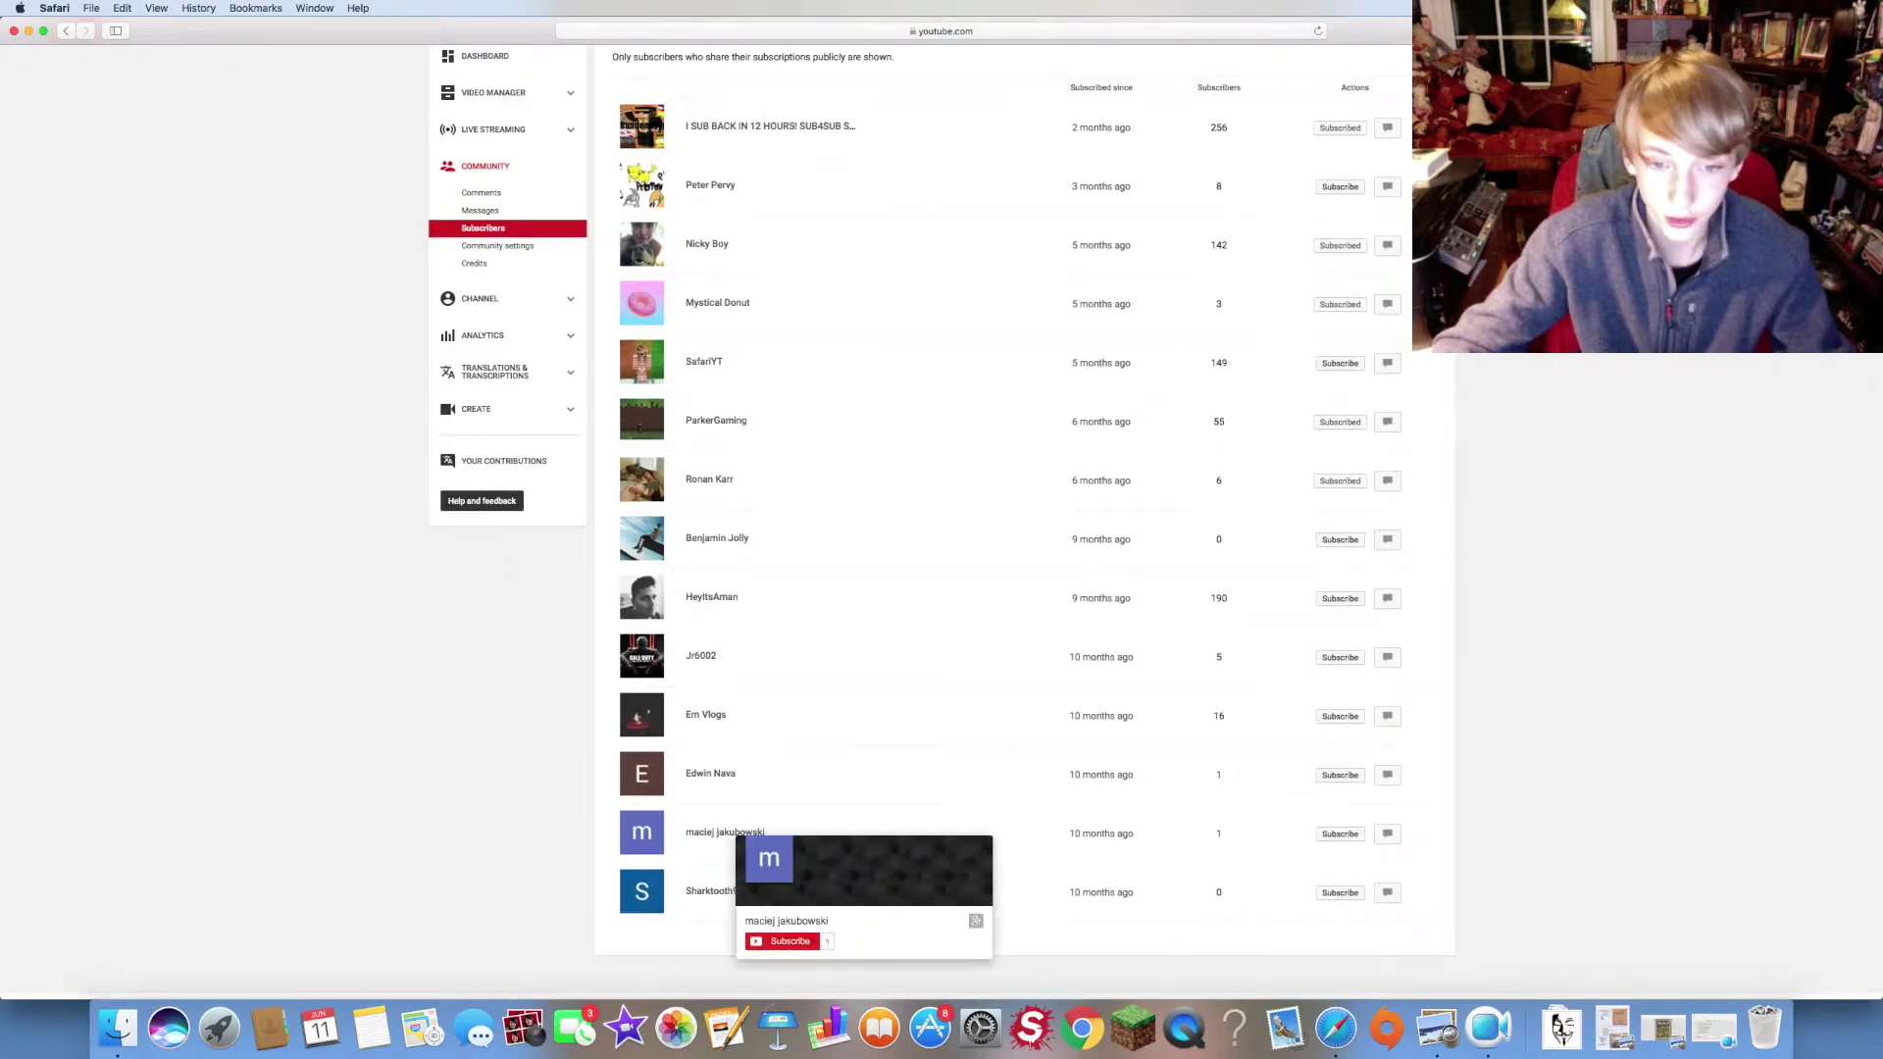
scroll(853, 825, down, 1)
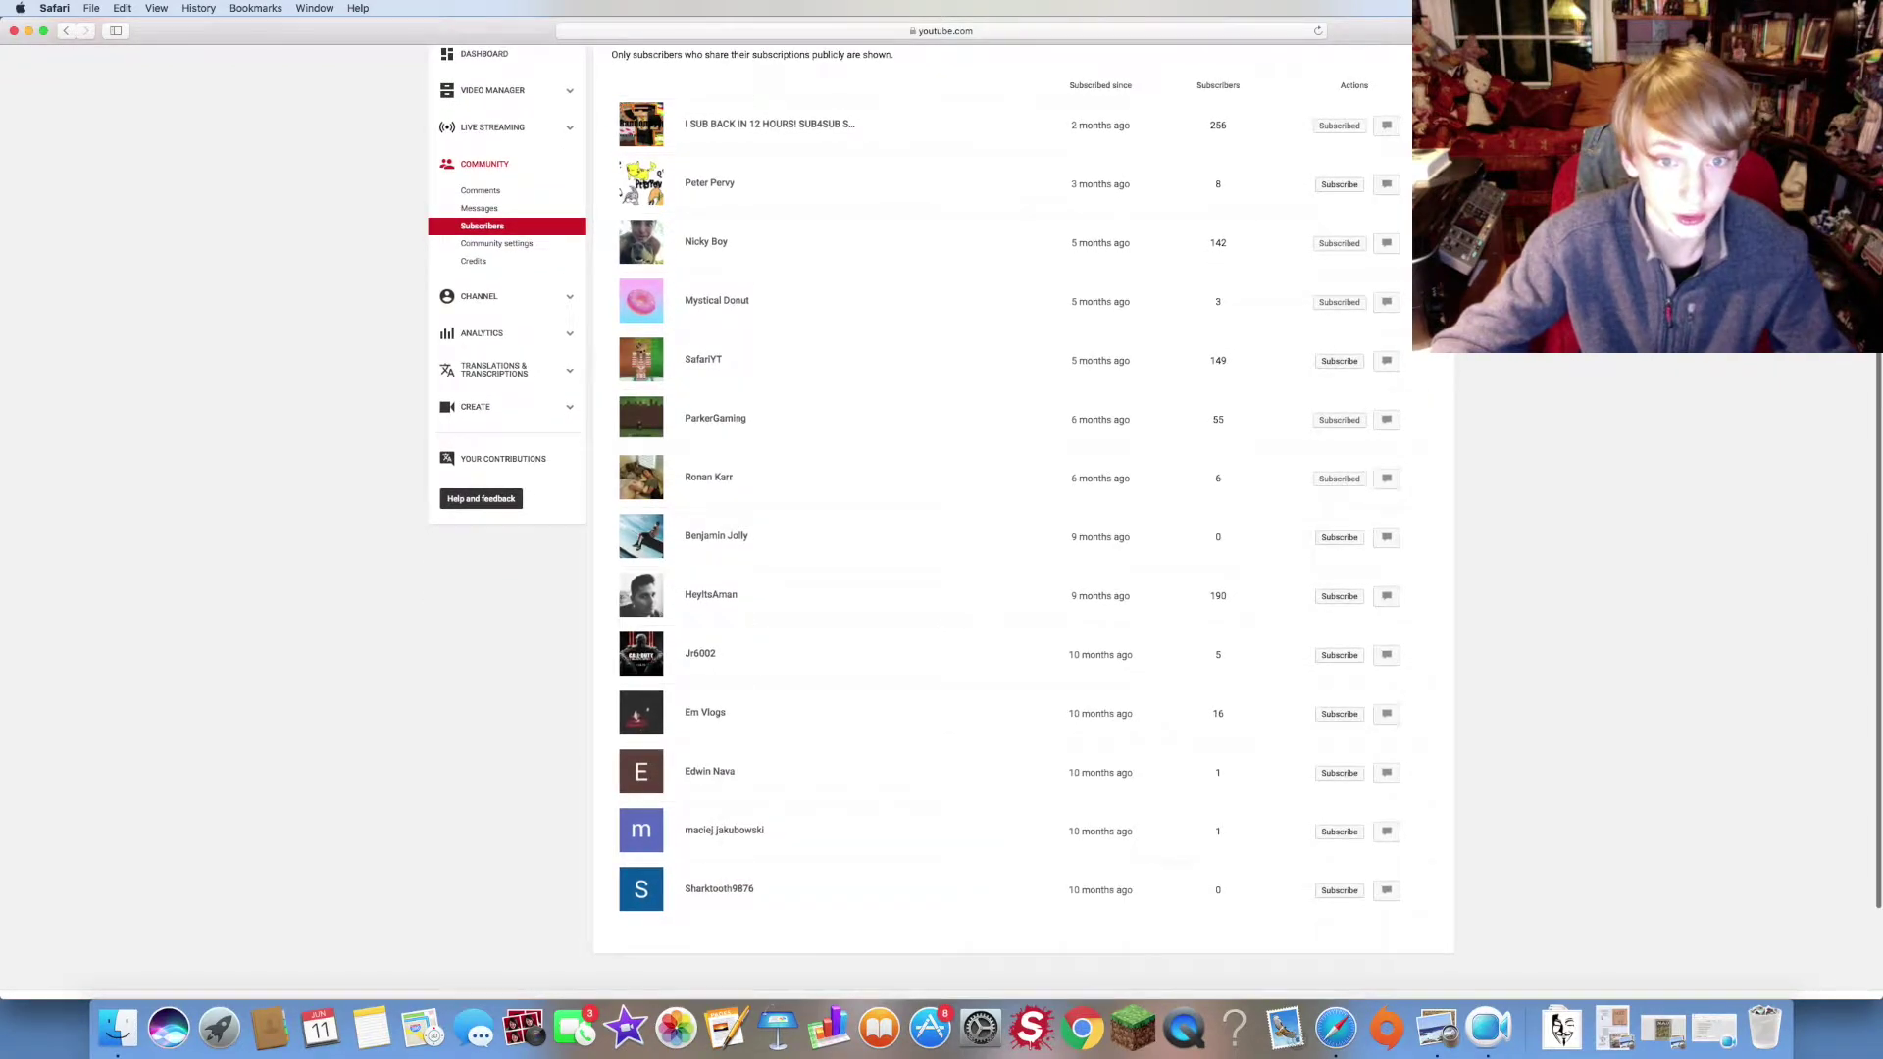
scroll(853, 588, up, 3)
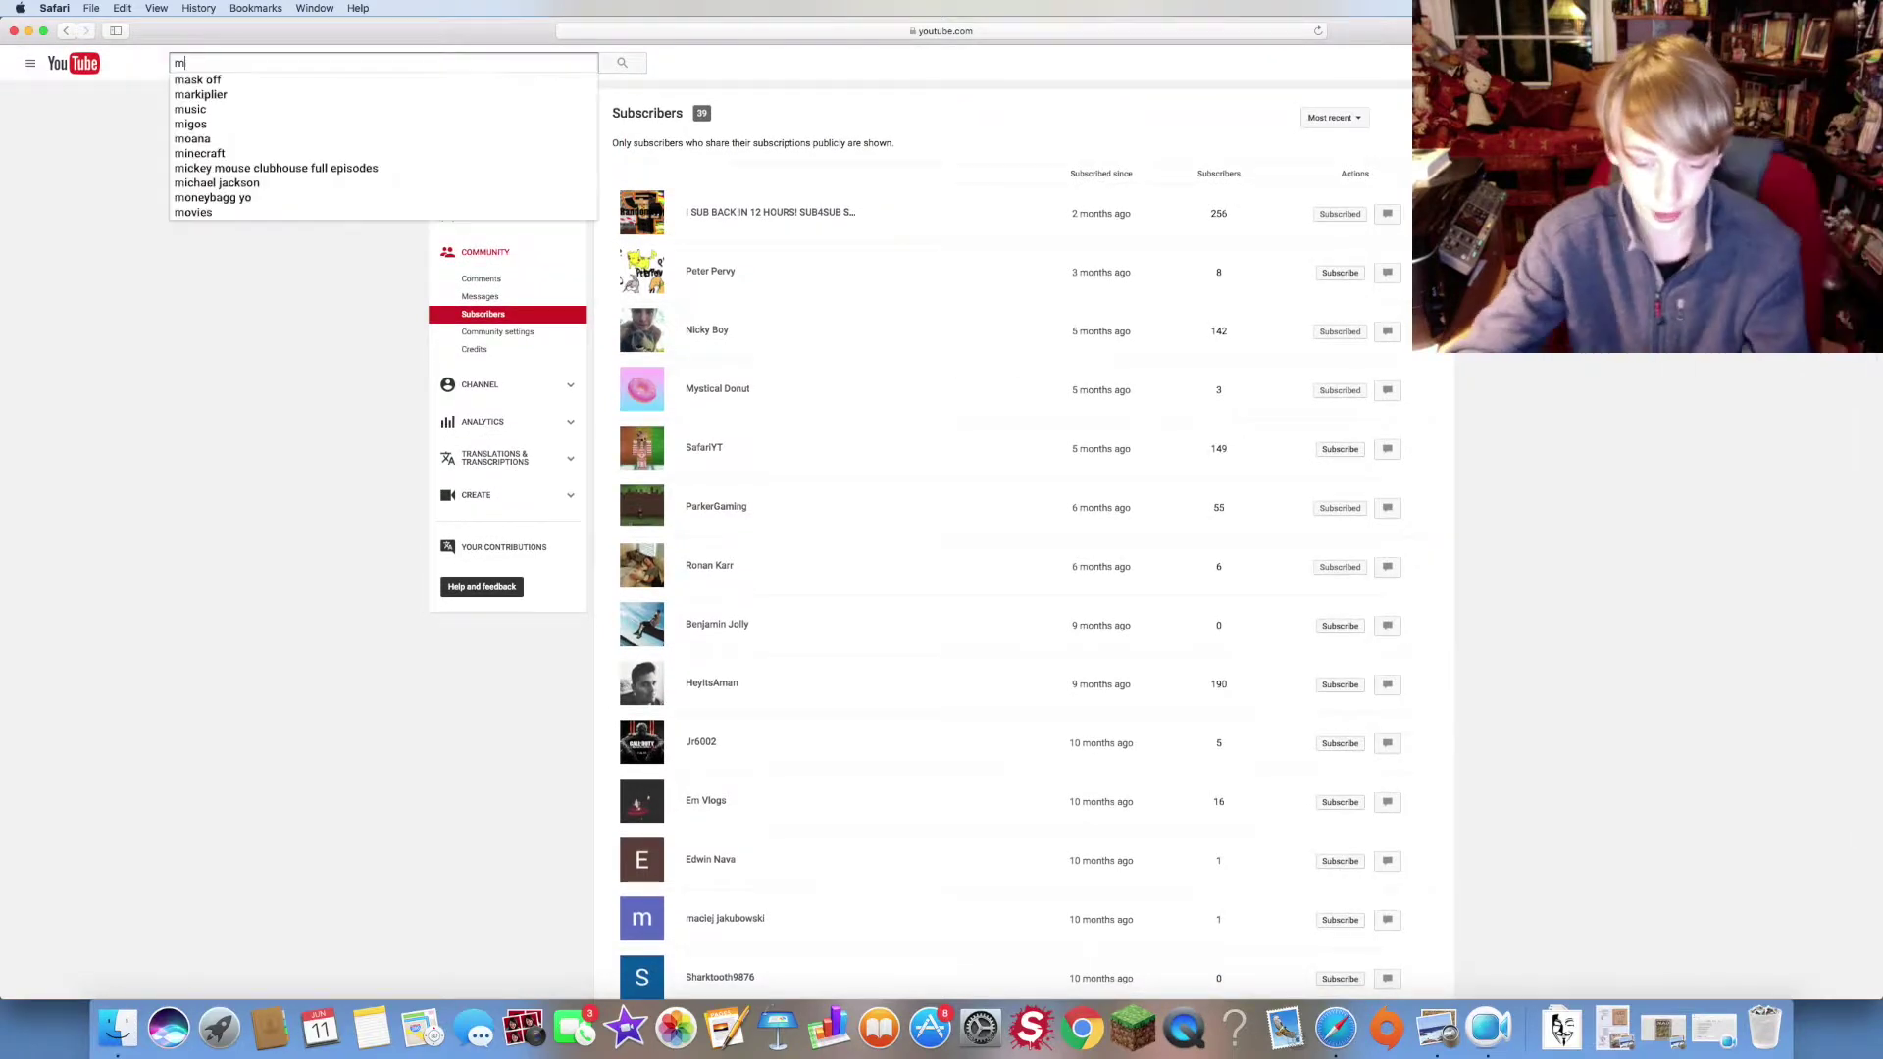
text(madi)
- Search for madleton, visit the EquineMadeline channel, then return to the SamBoss13 channel
key(Return)
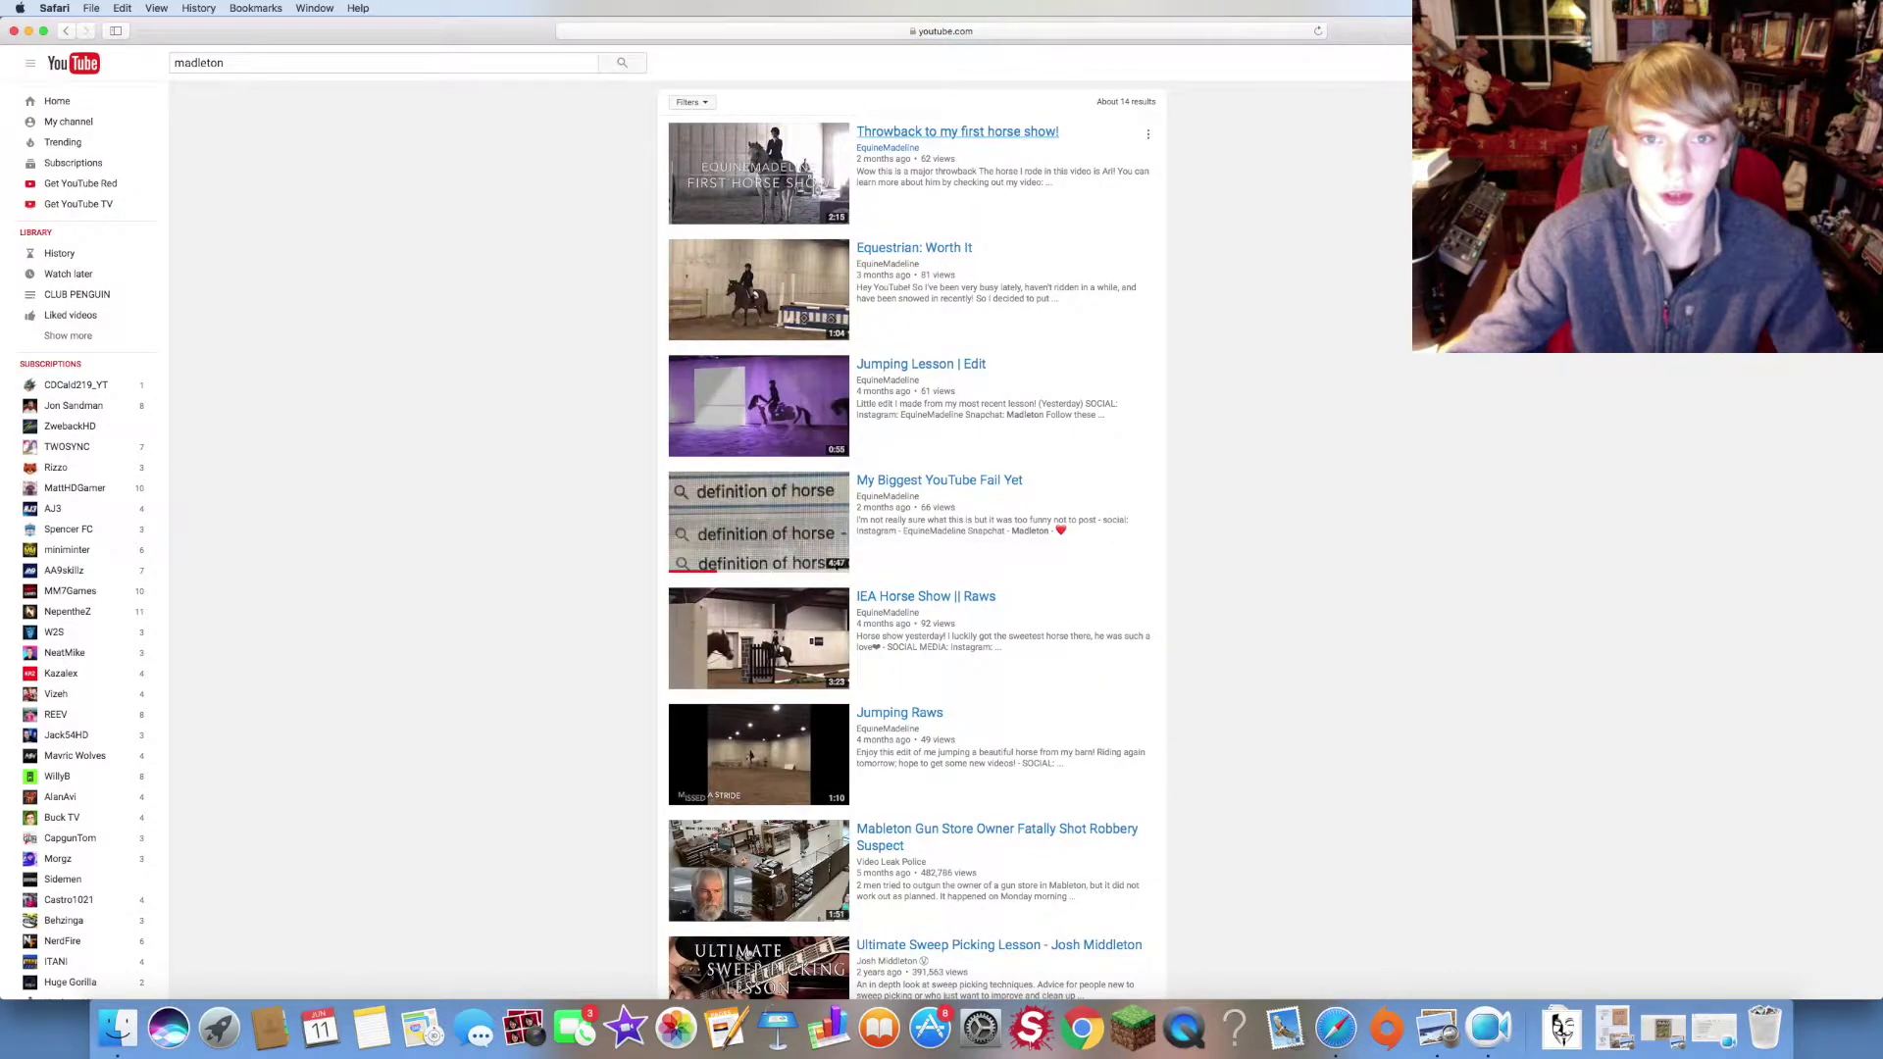
click(888, 147)
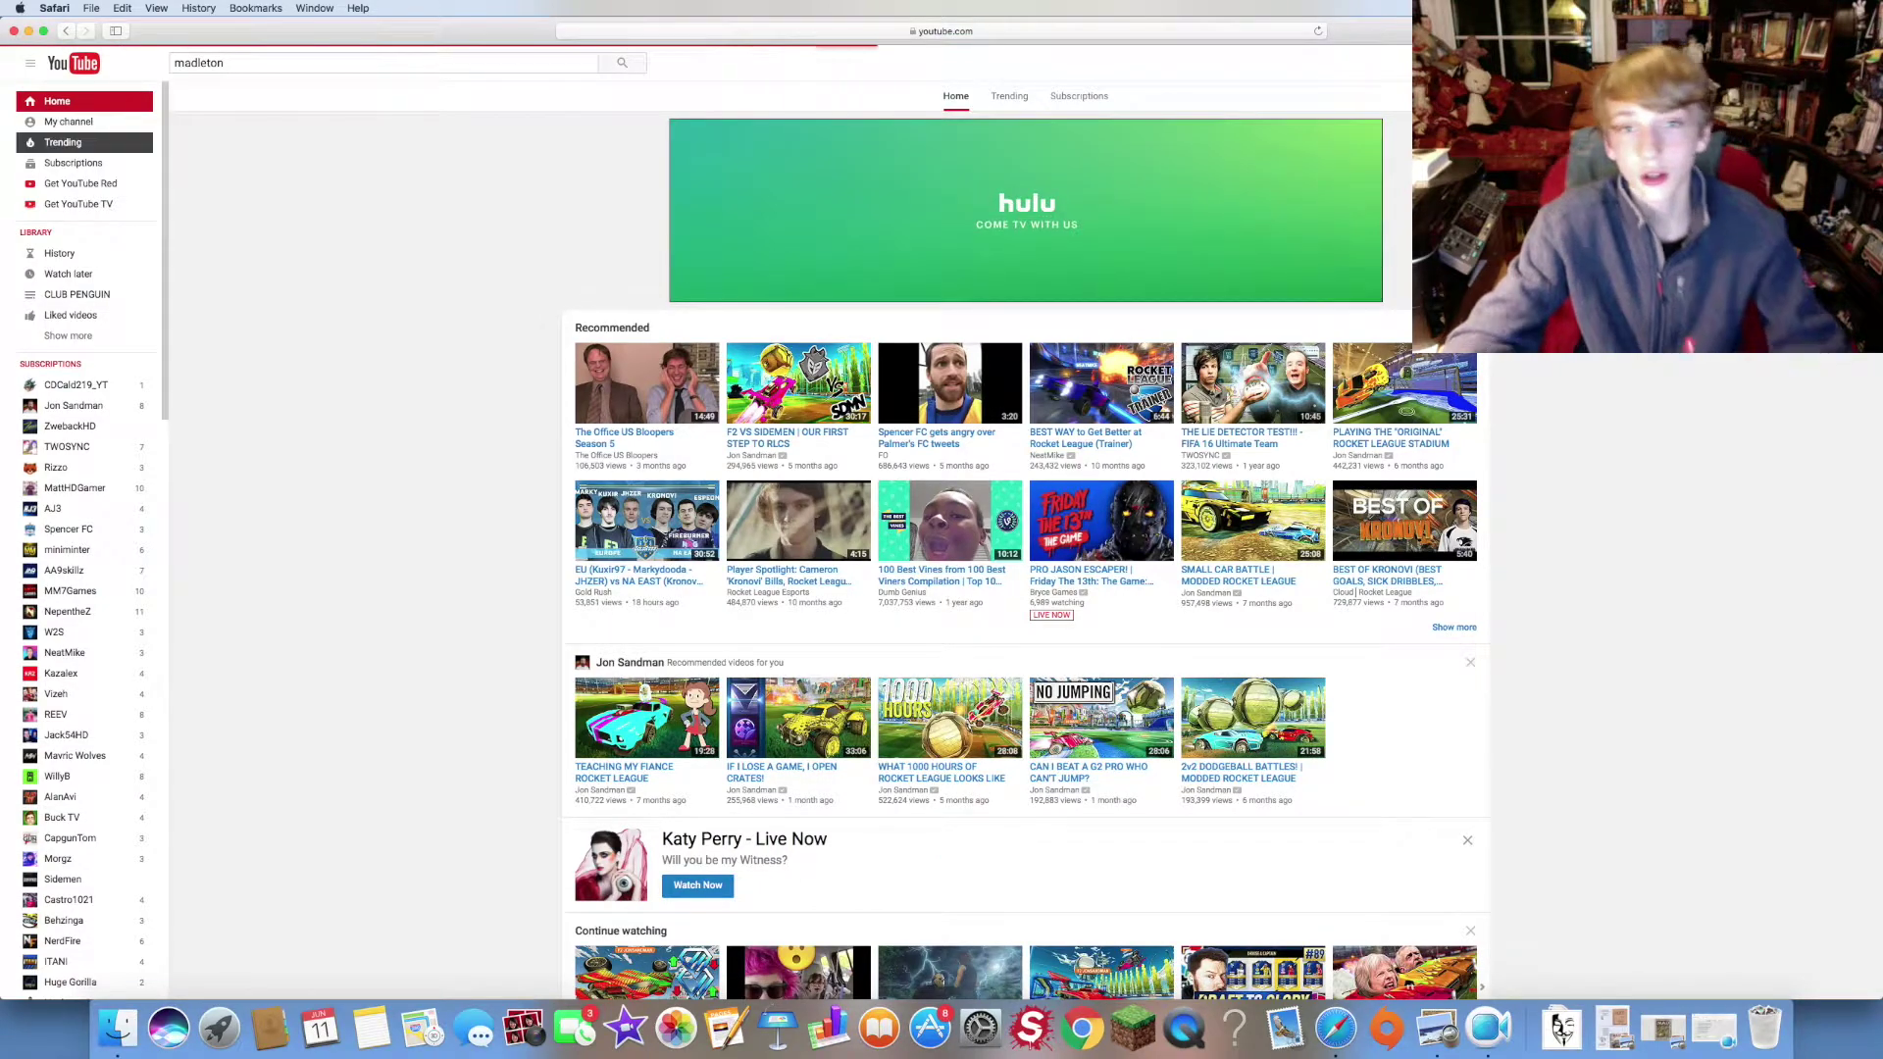
click(67, 120)
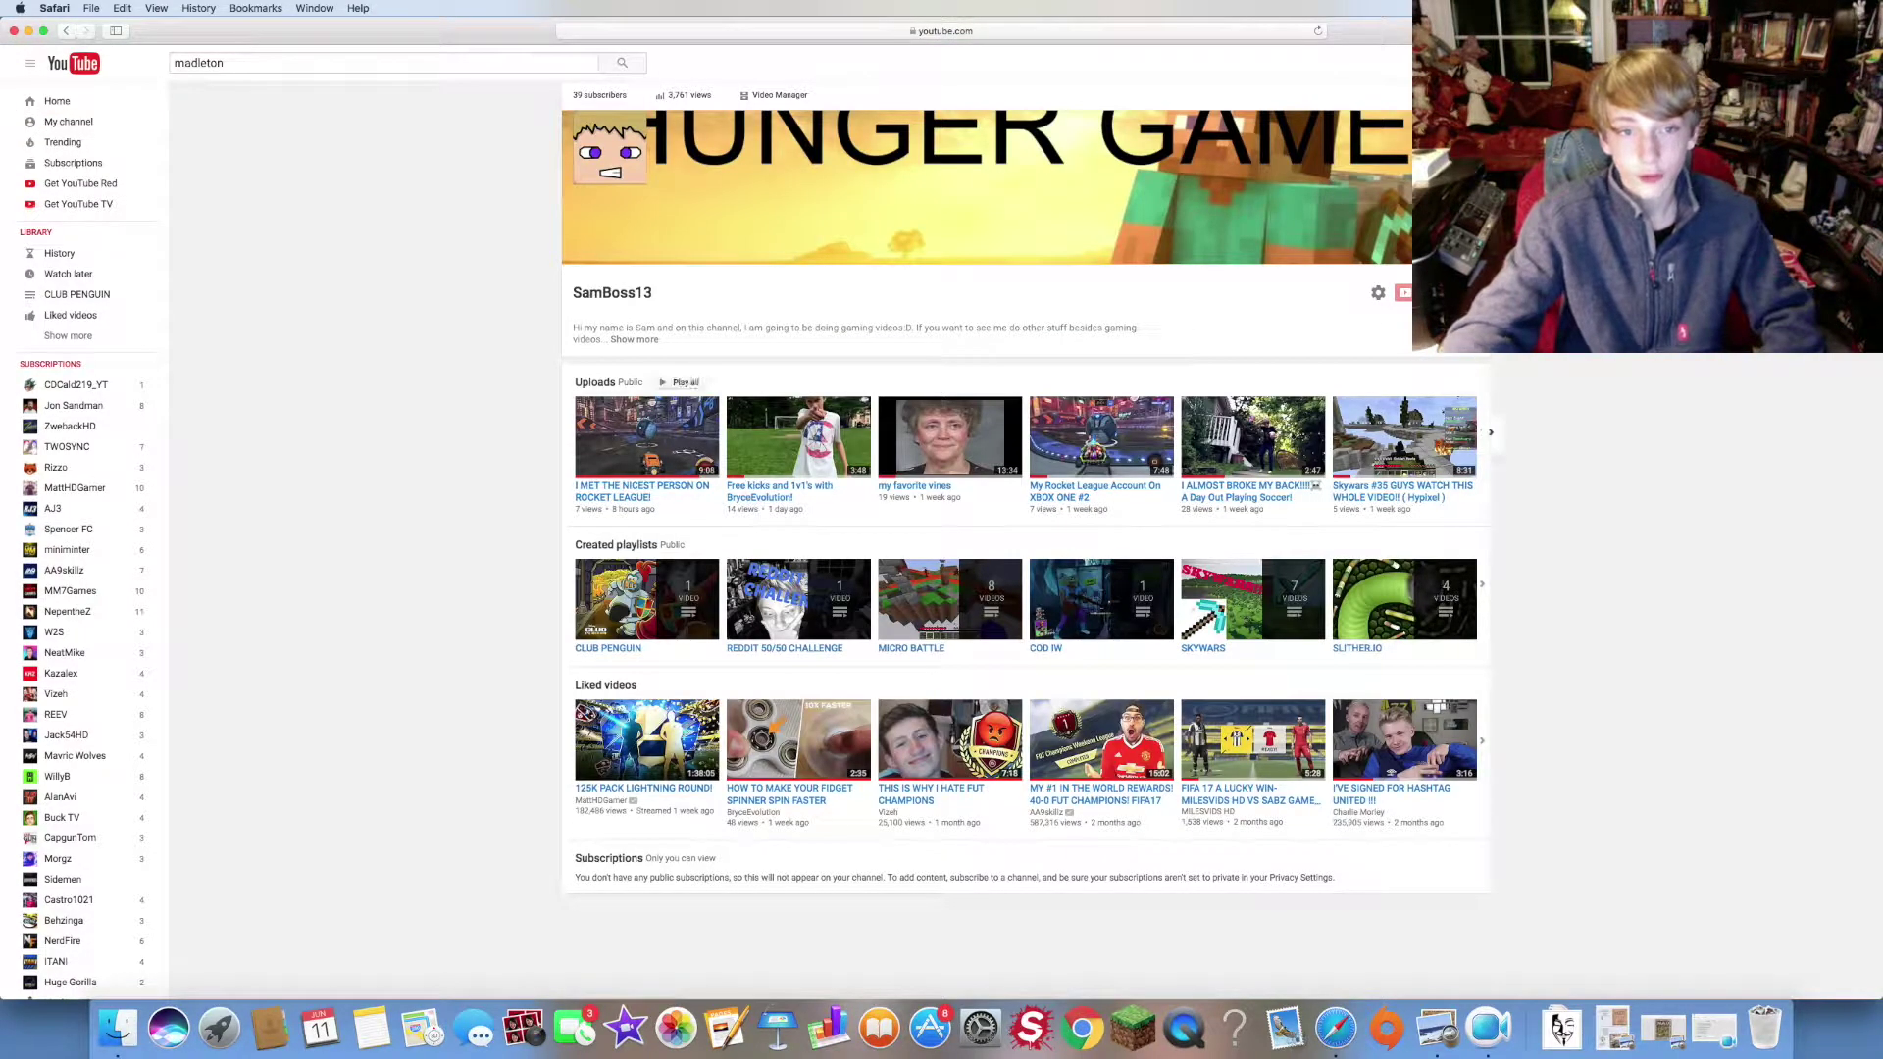
- Page through SamBoss13 uploads and play 'I MET THE NICEST PERSON ON ROCKET LEAGUE!'
click(1490, 433)
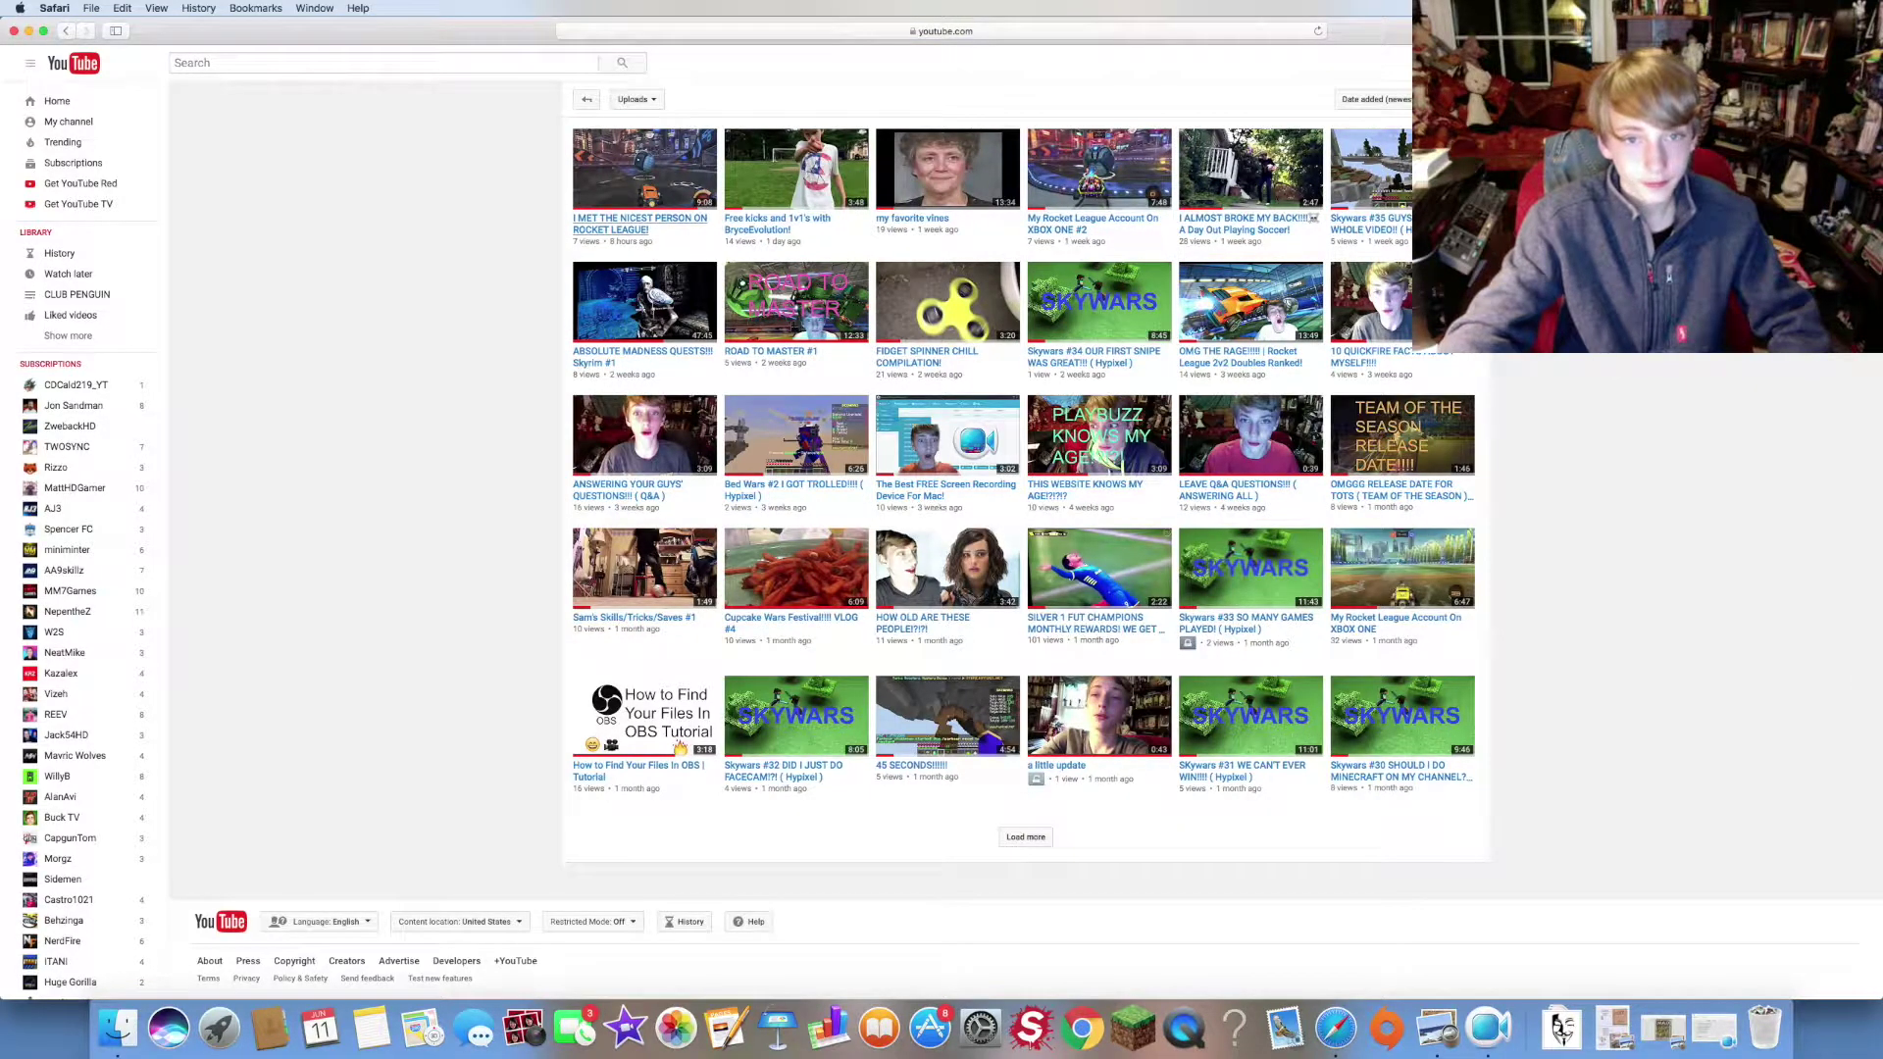
click(644, 221)
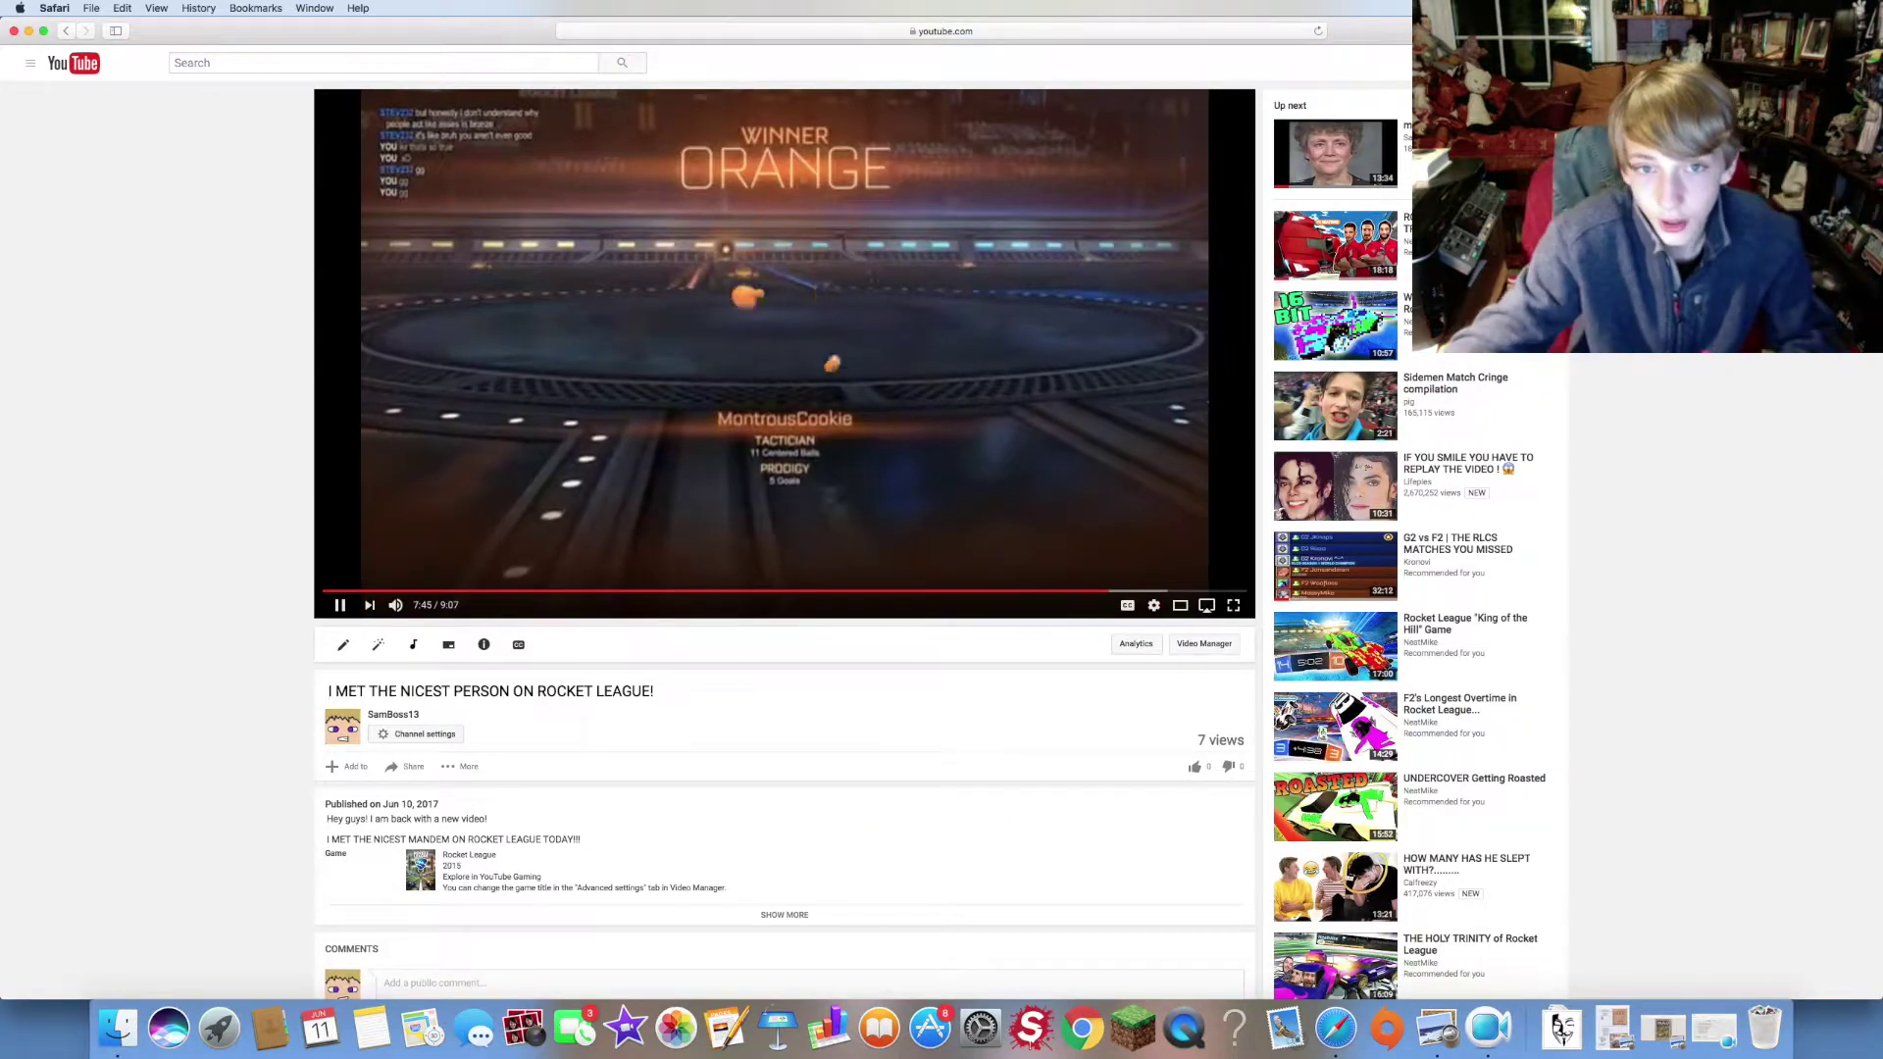
- Change the Rocket League video's playback quality and raise the volume
click(1155, 604)
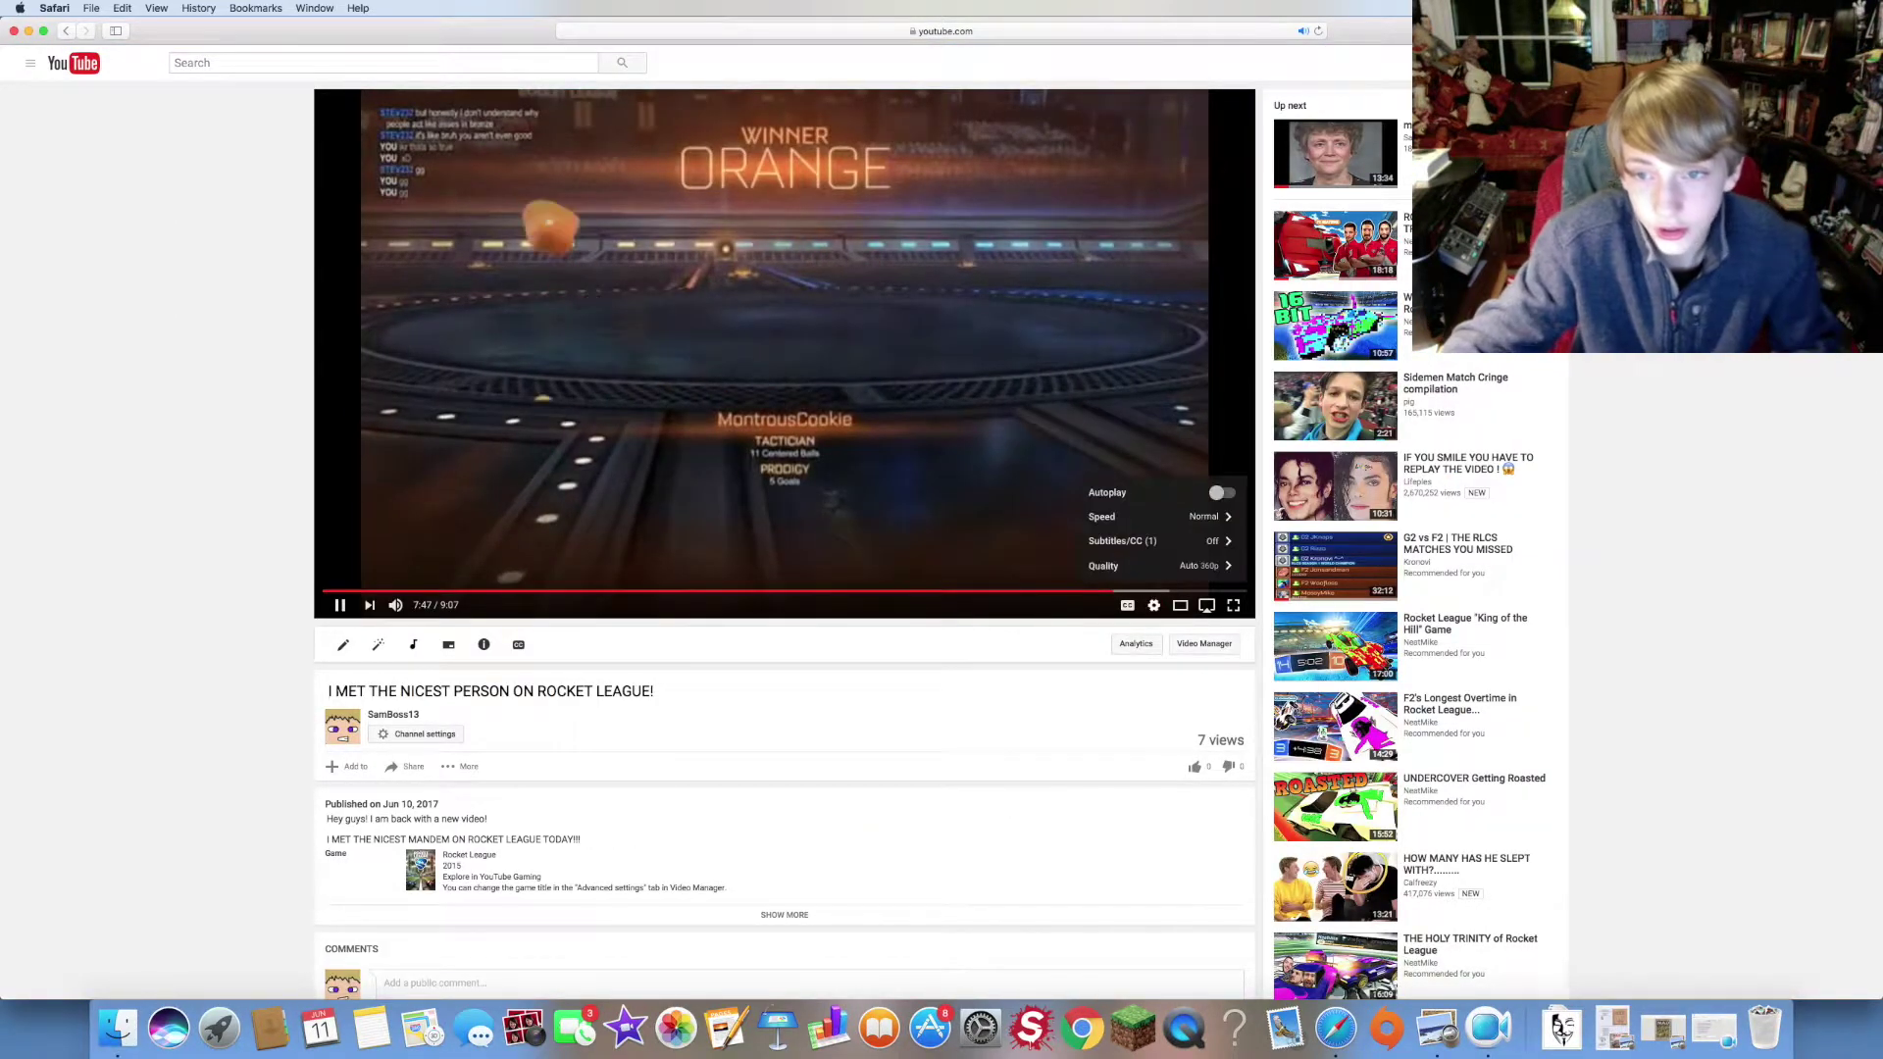
click(1164, 565)
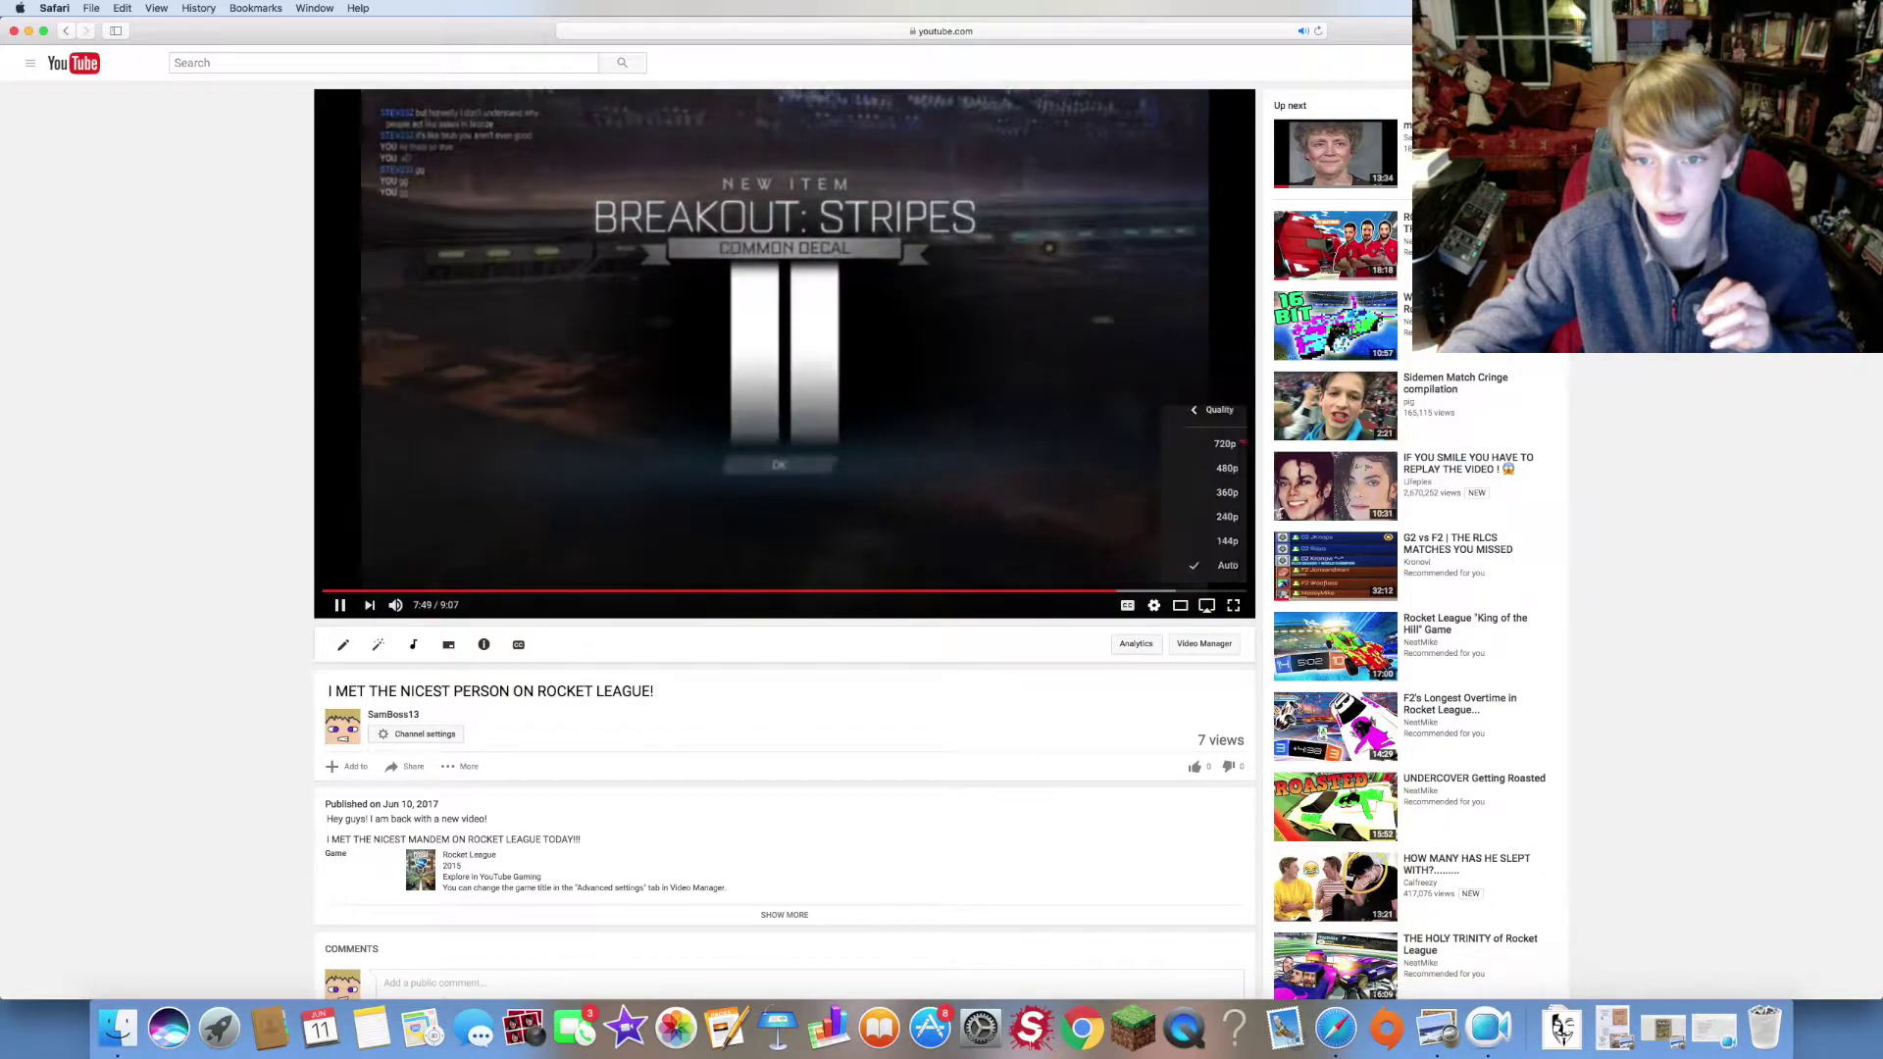
click(1177, 486)
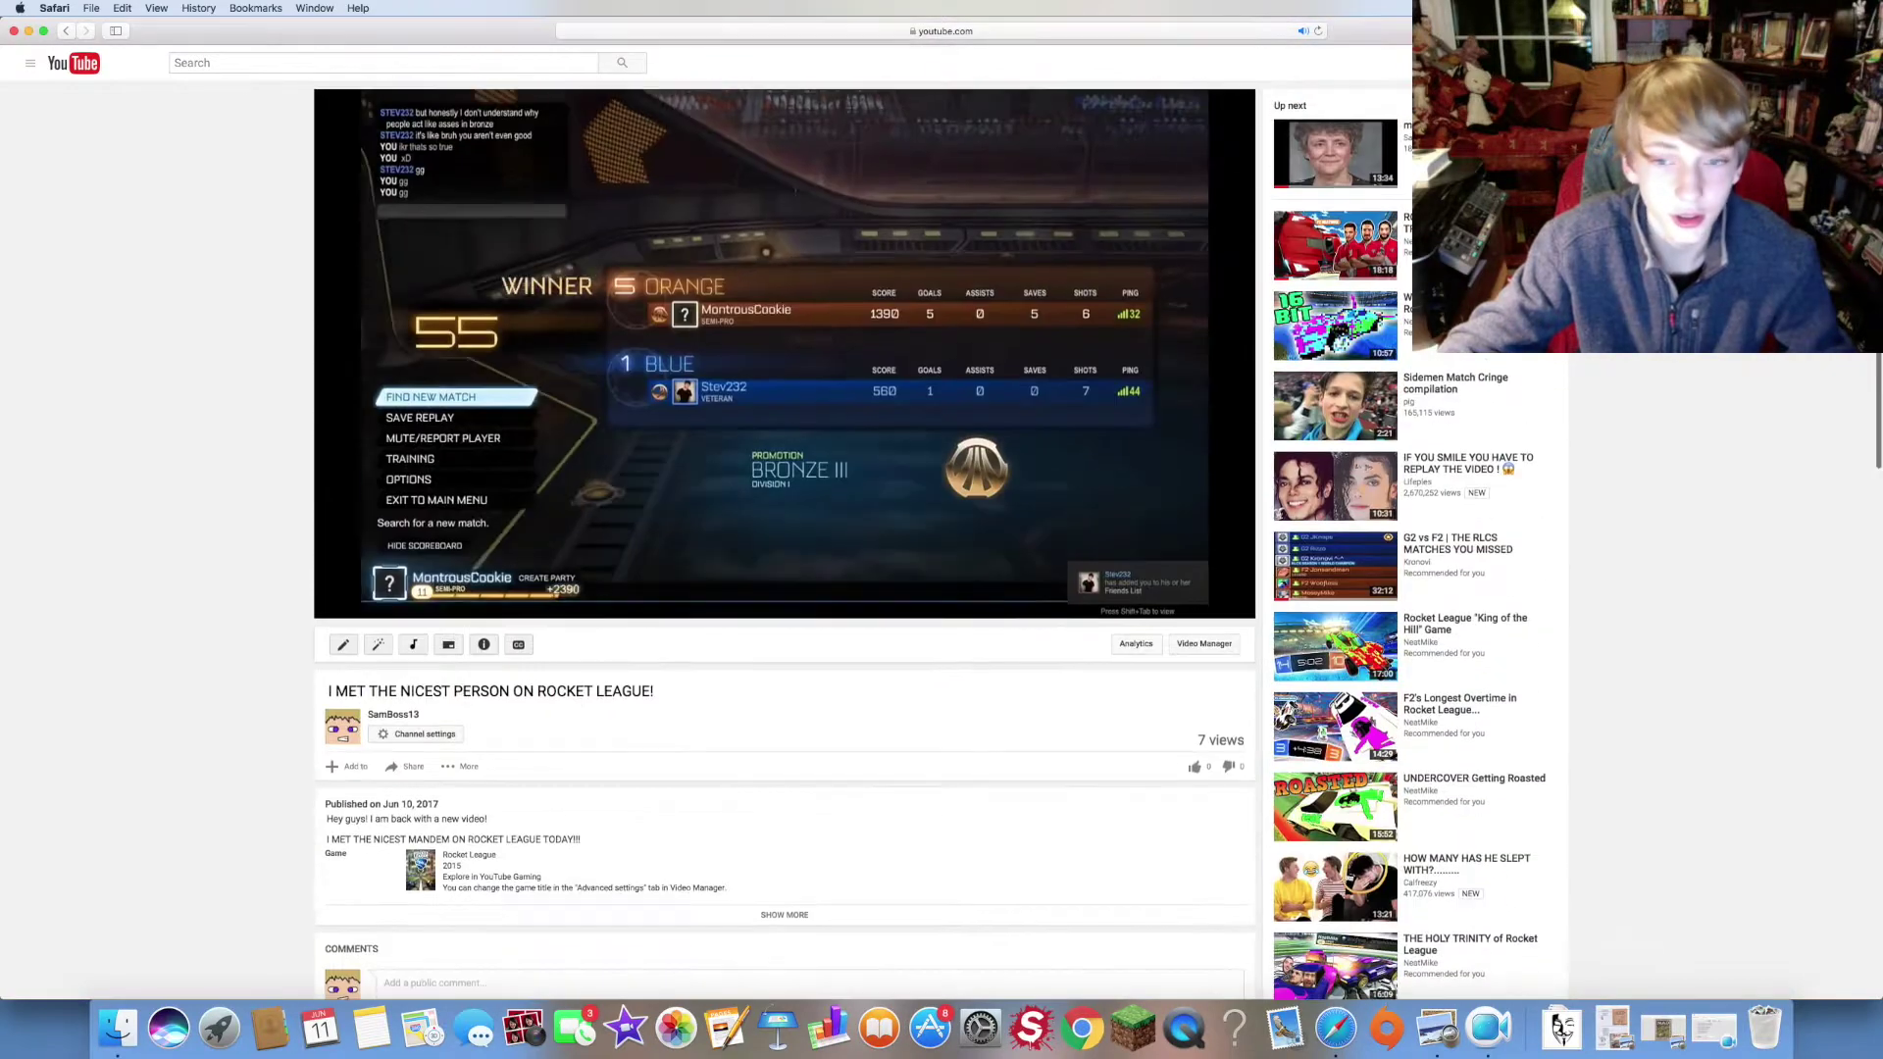
key(XF86AudioRaiseVolume)
key(XF86AudioRaiseVolume)
key(XF86AudioRaiseVolume)
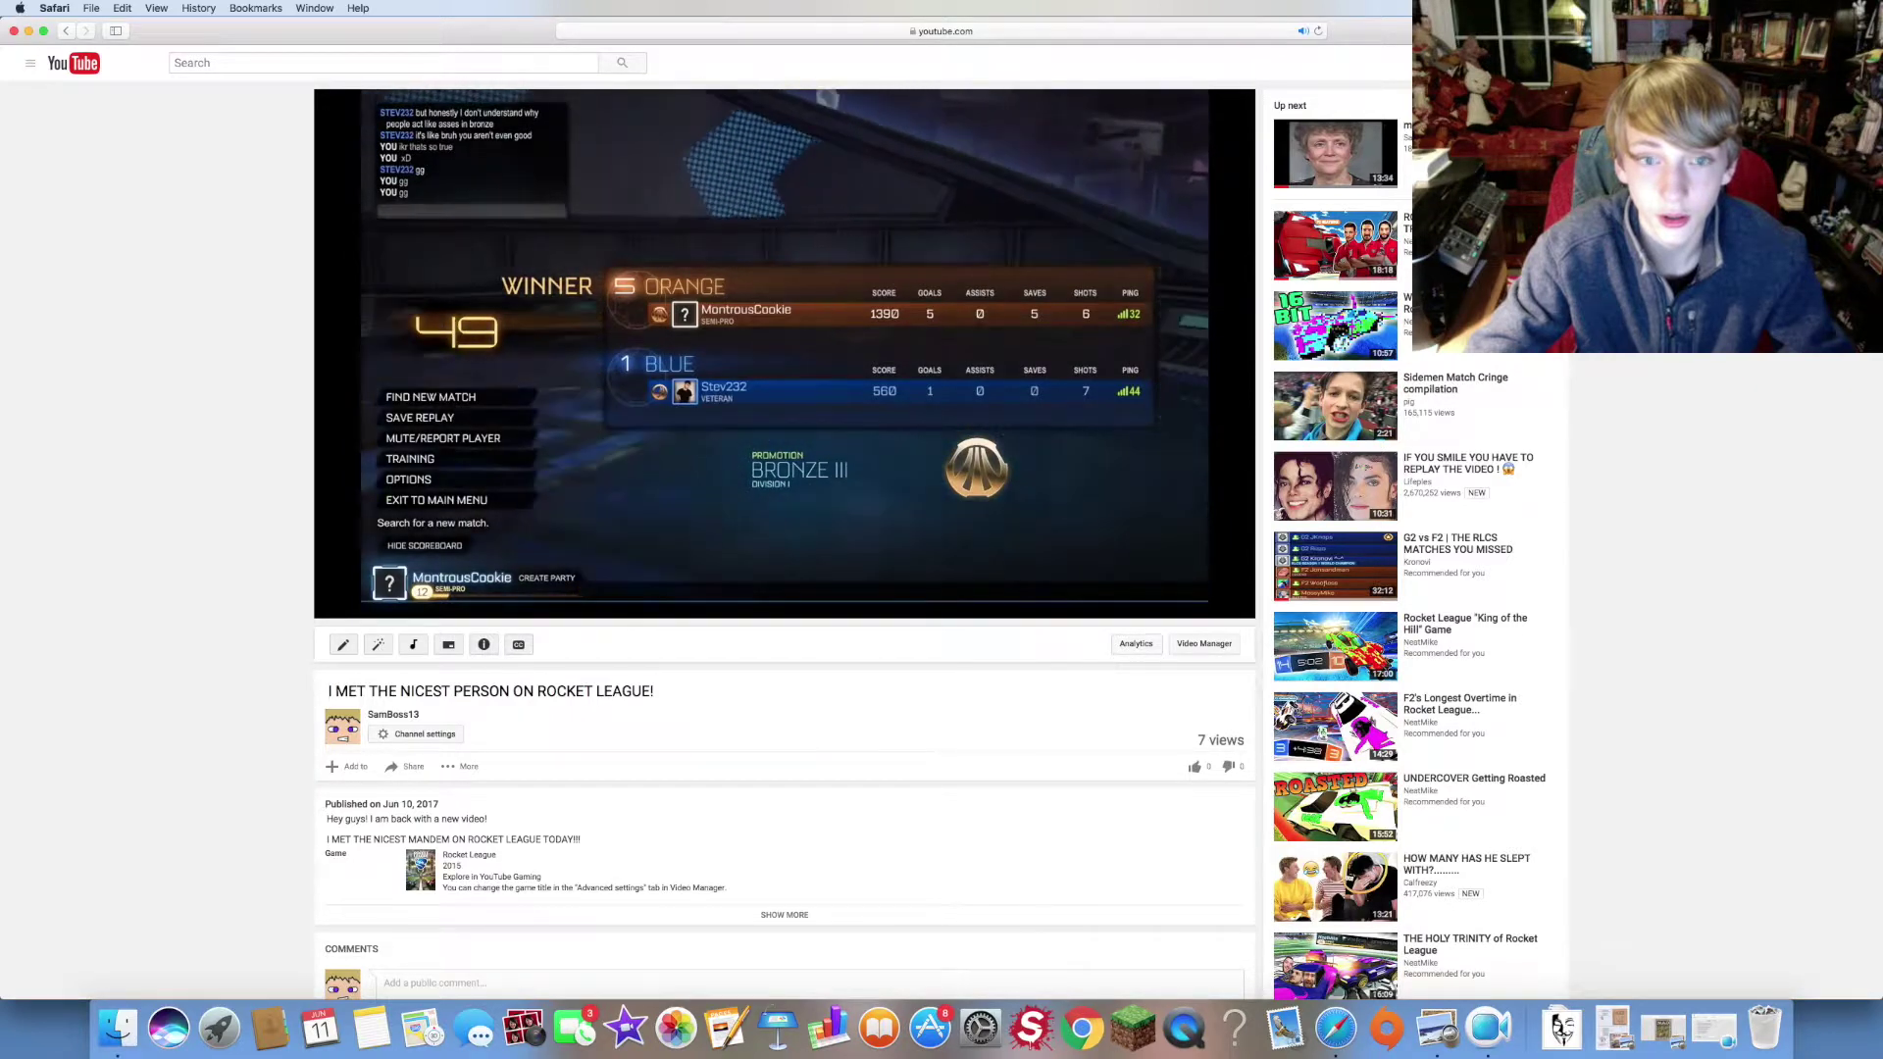
key(XF86AudioRaiseVolume)
click(1180, 604)
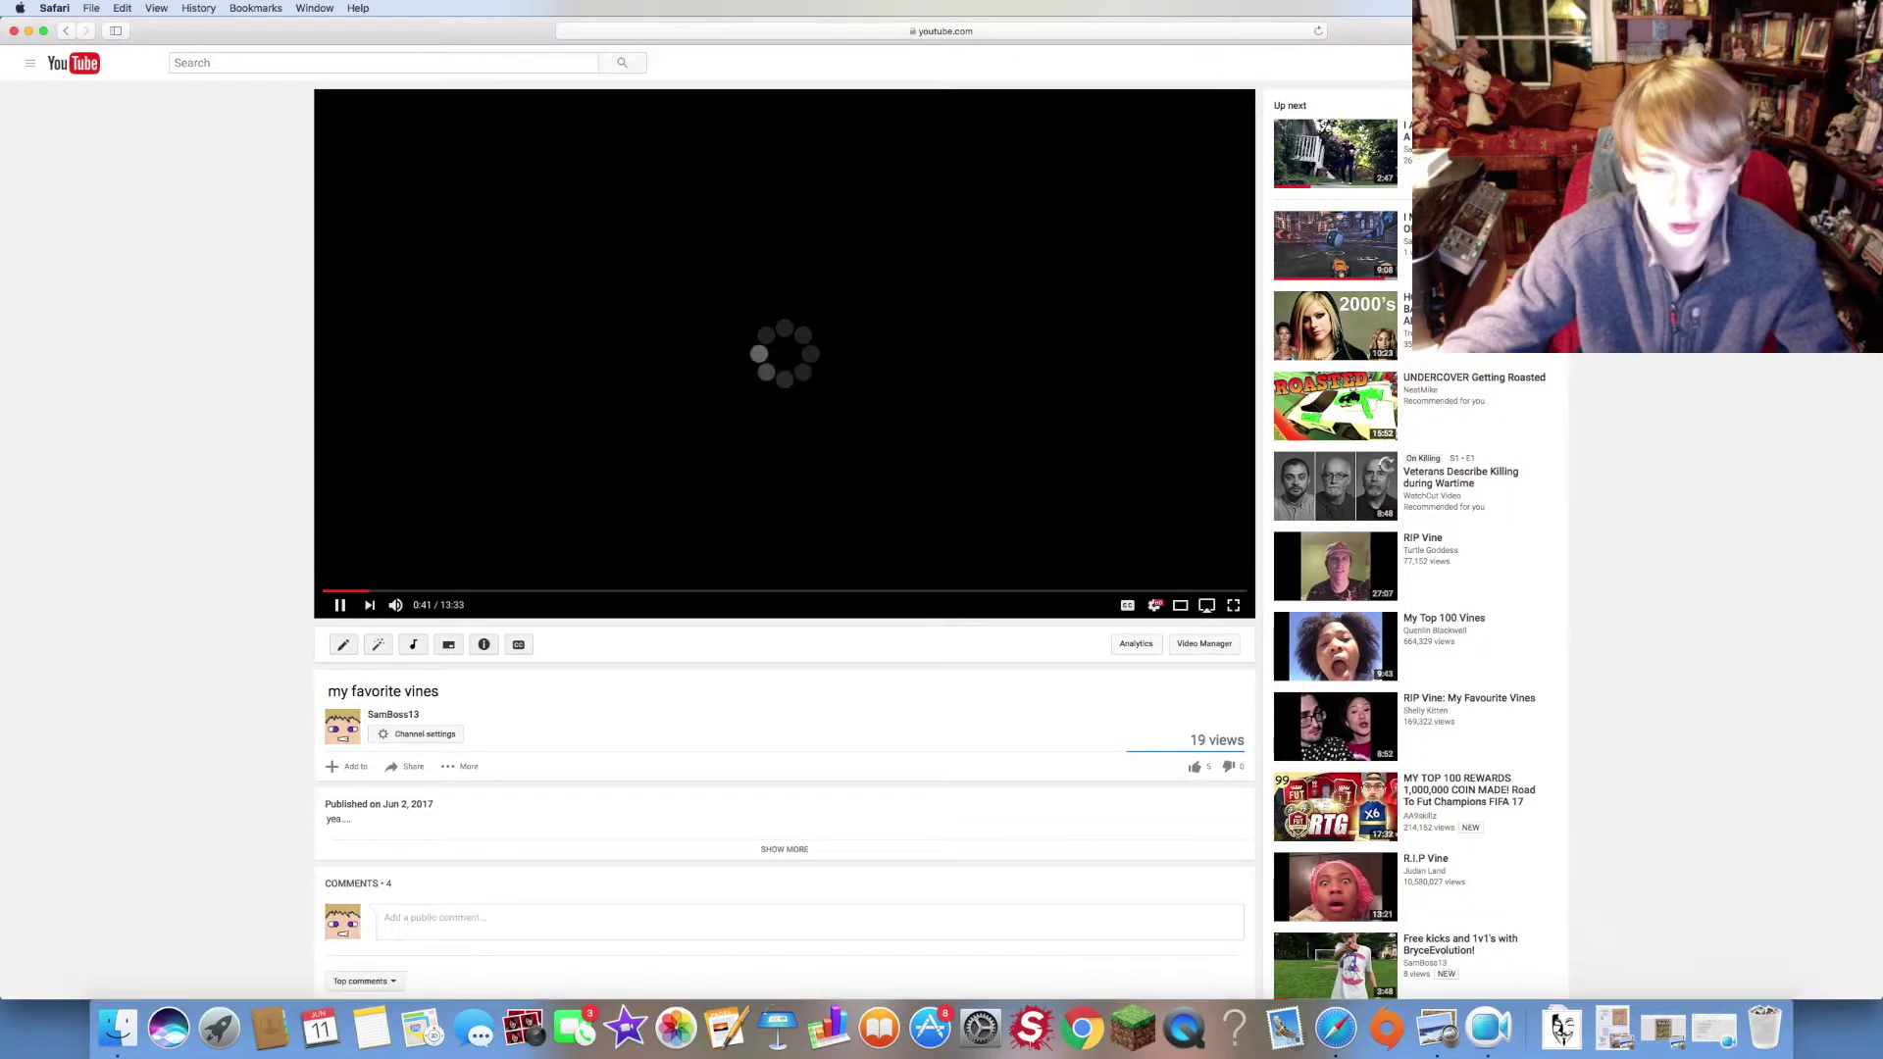
scroll(785, 590, down, 2)
scroll(784, 441, down, 2)
scroll(784, 442, up, 4)
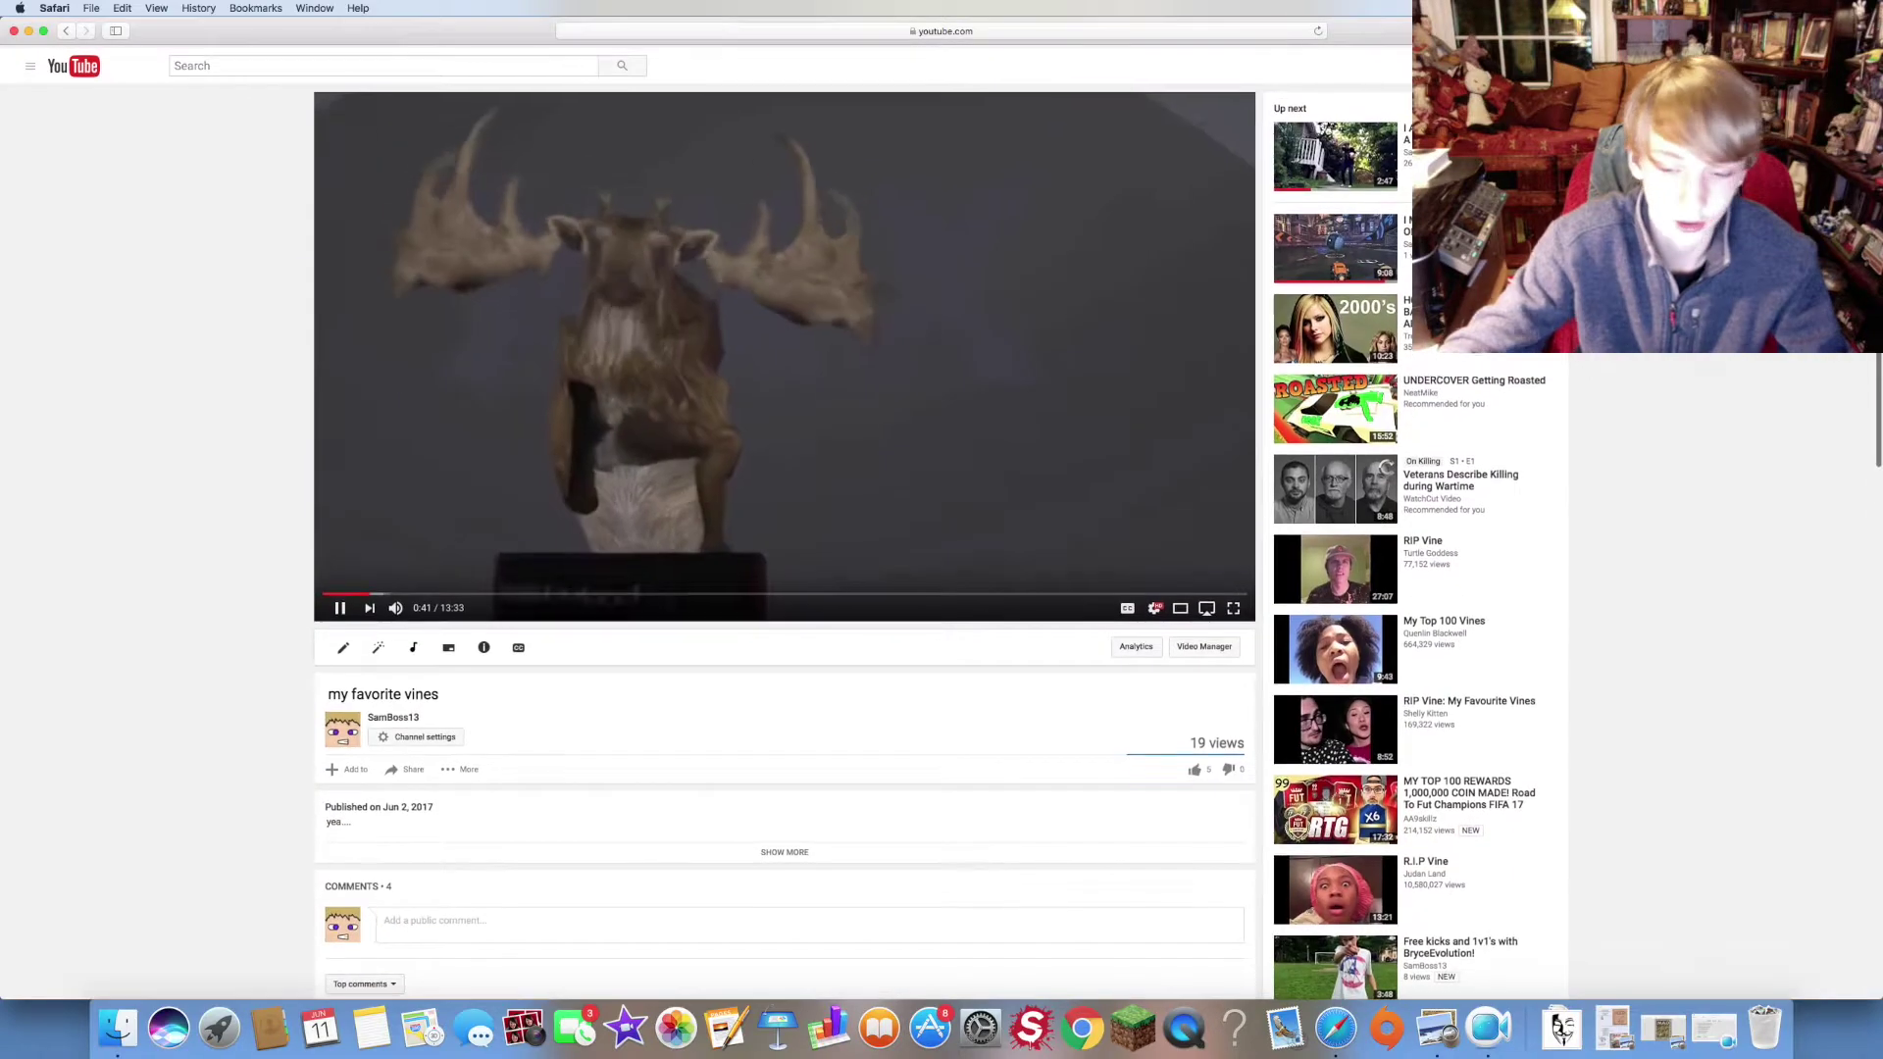
- Raise the volume and return to the channel's uploads list
key(XF86AudioRaiseVolume)
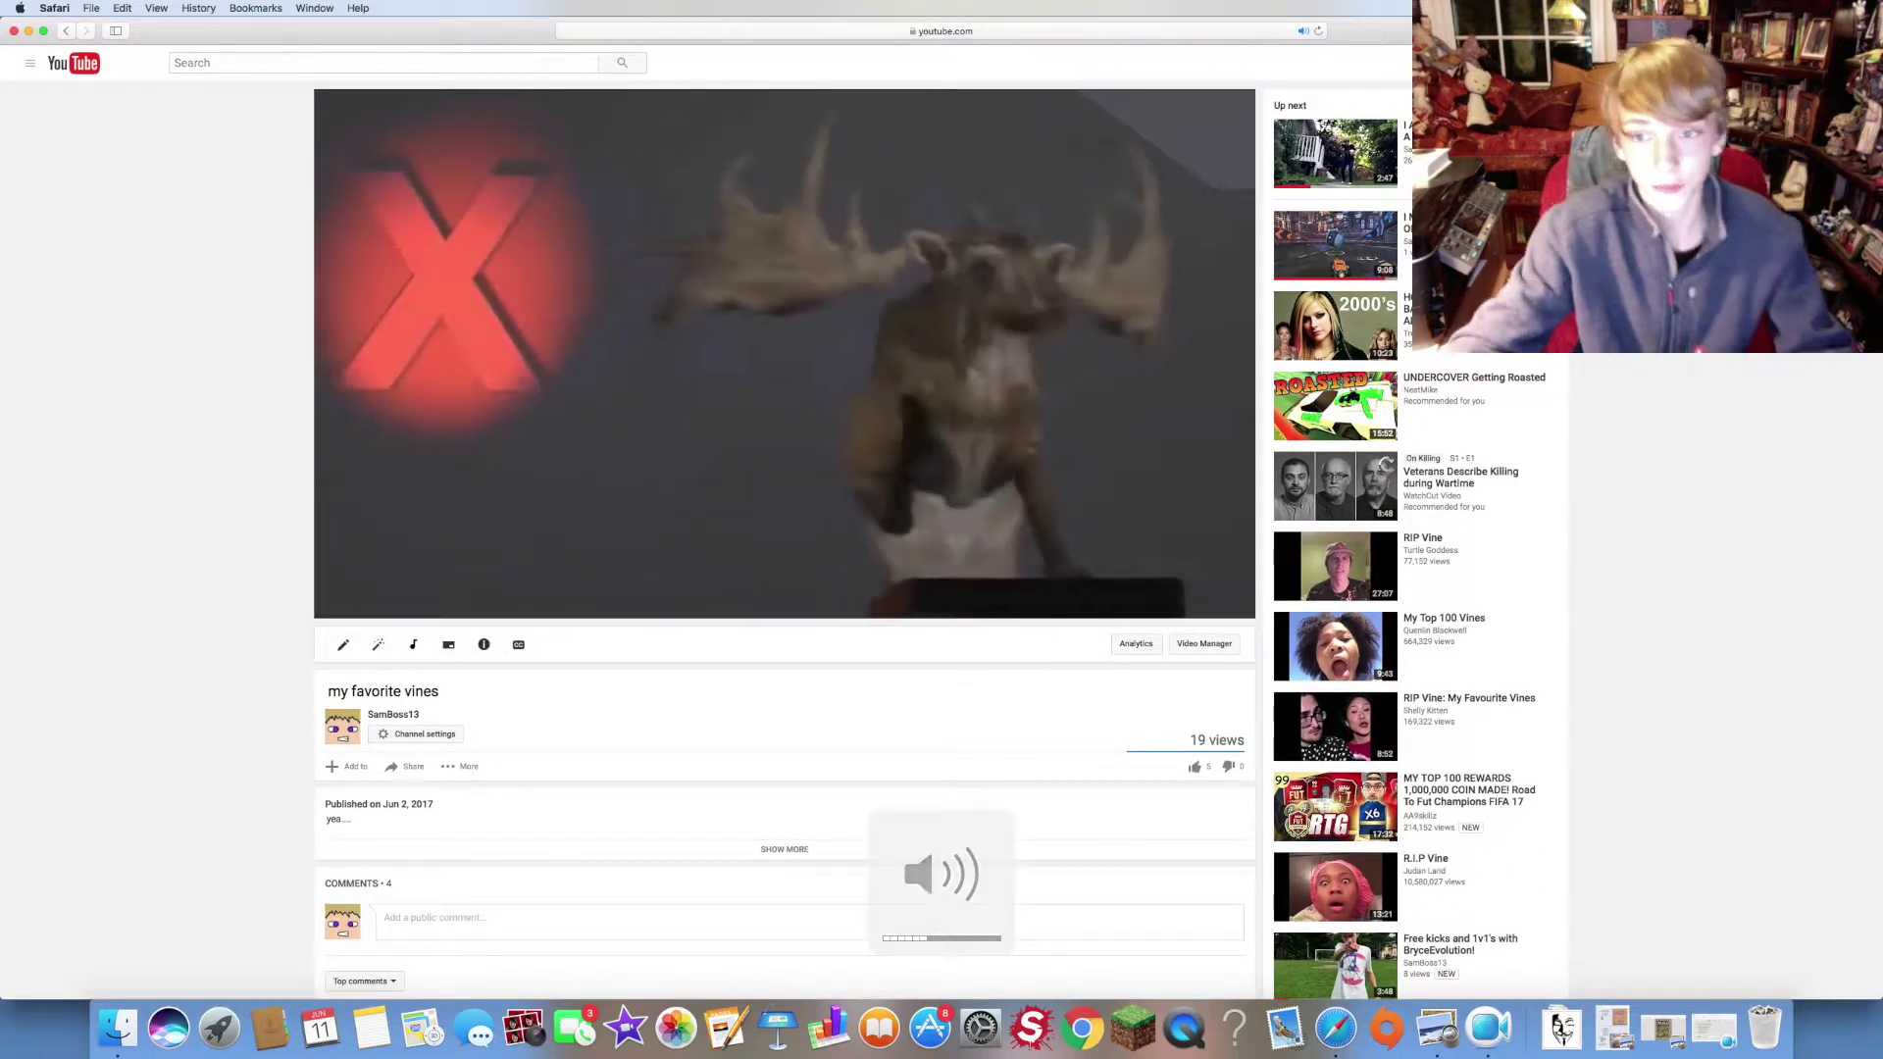
key(super+Left)
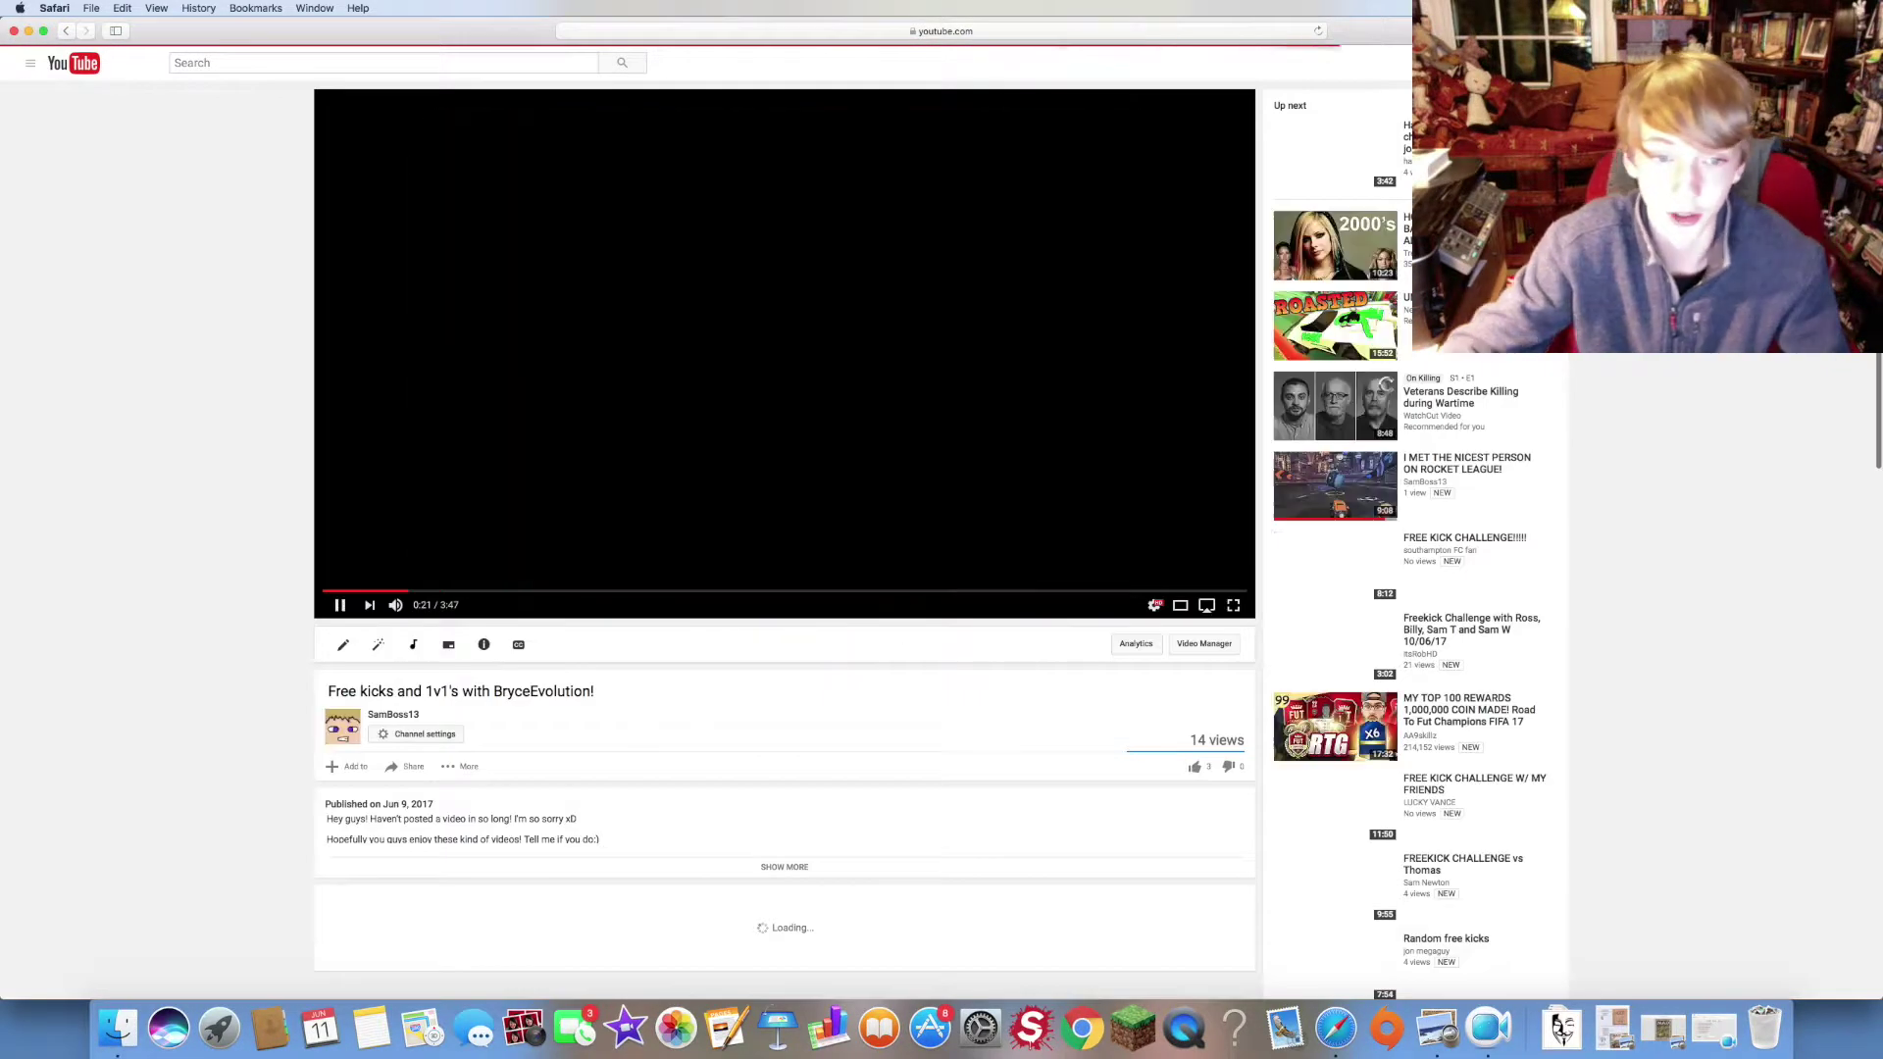
- Expand the free kicks video's description and change its playback quality
click(784, 867)
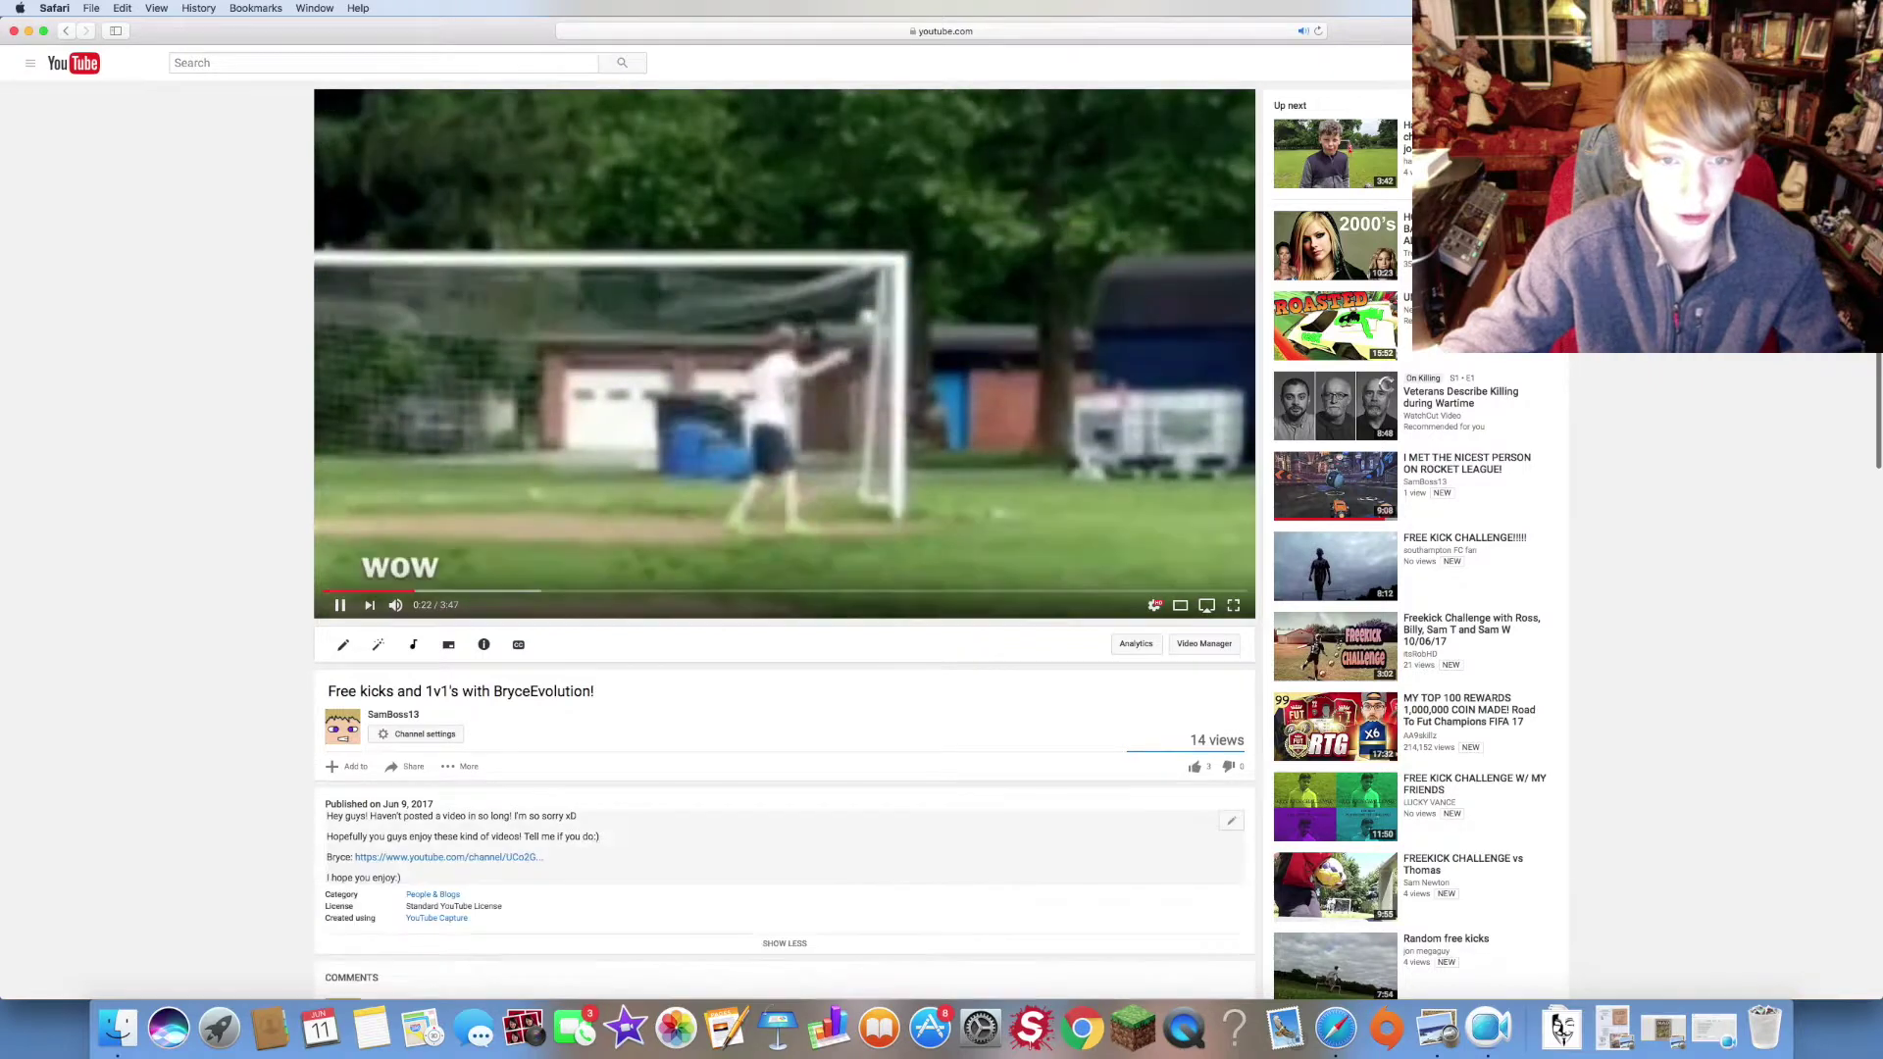
scroll(783, 589, down, 1)
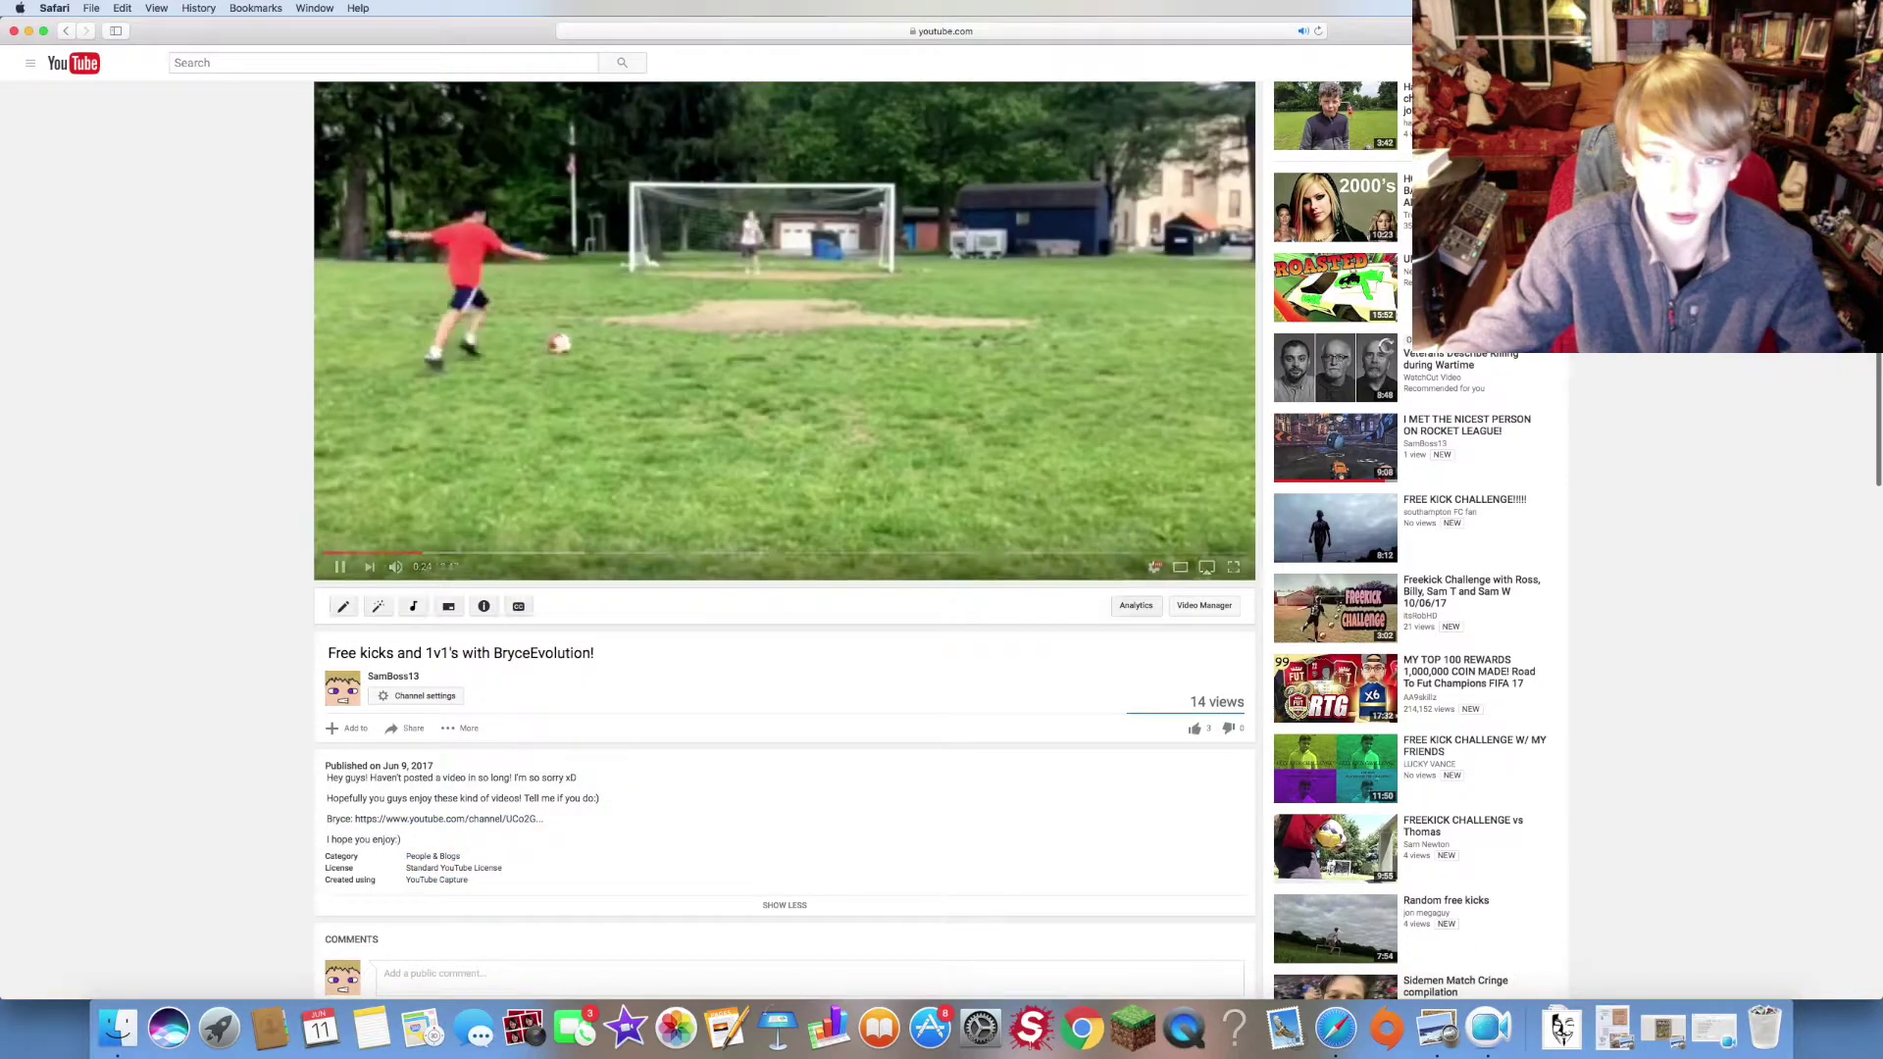
click(1154, 566)
click(1170, 526)
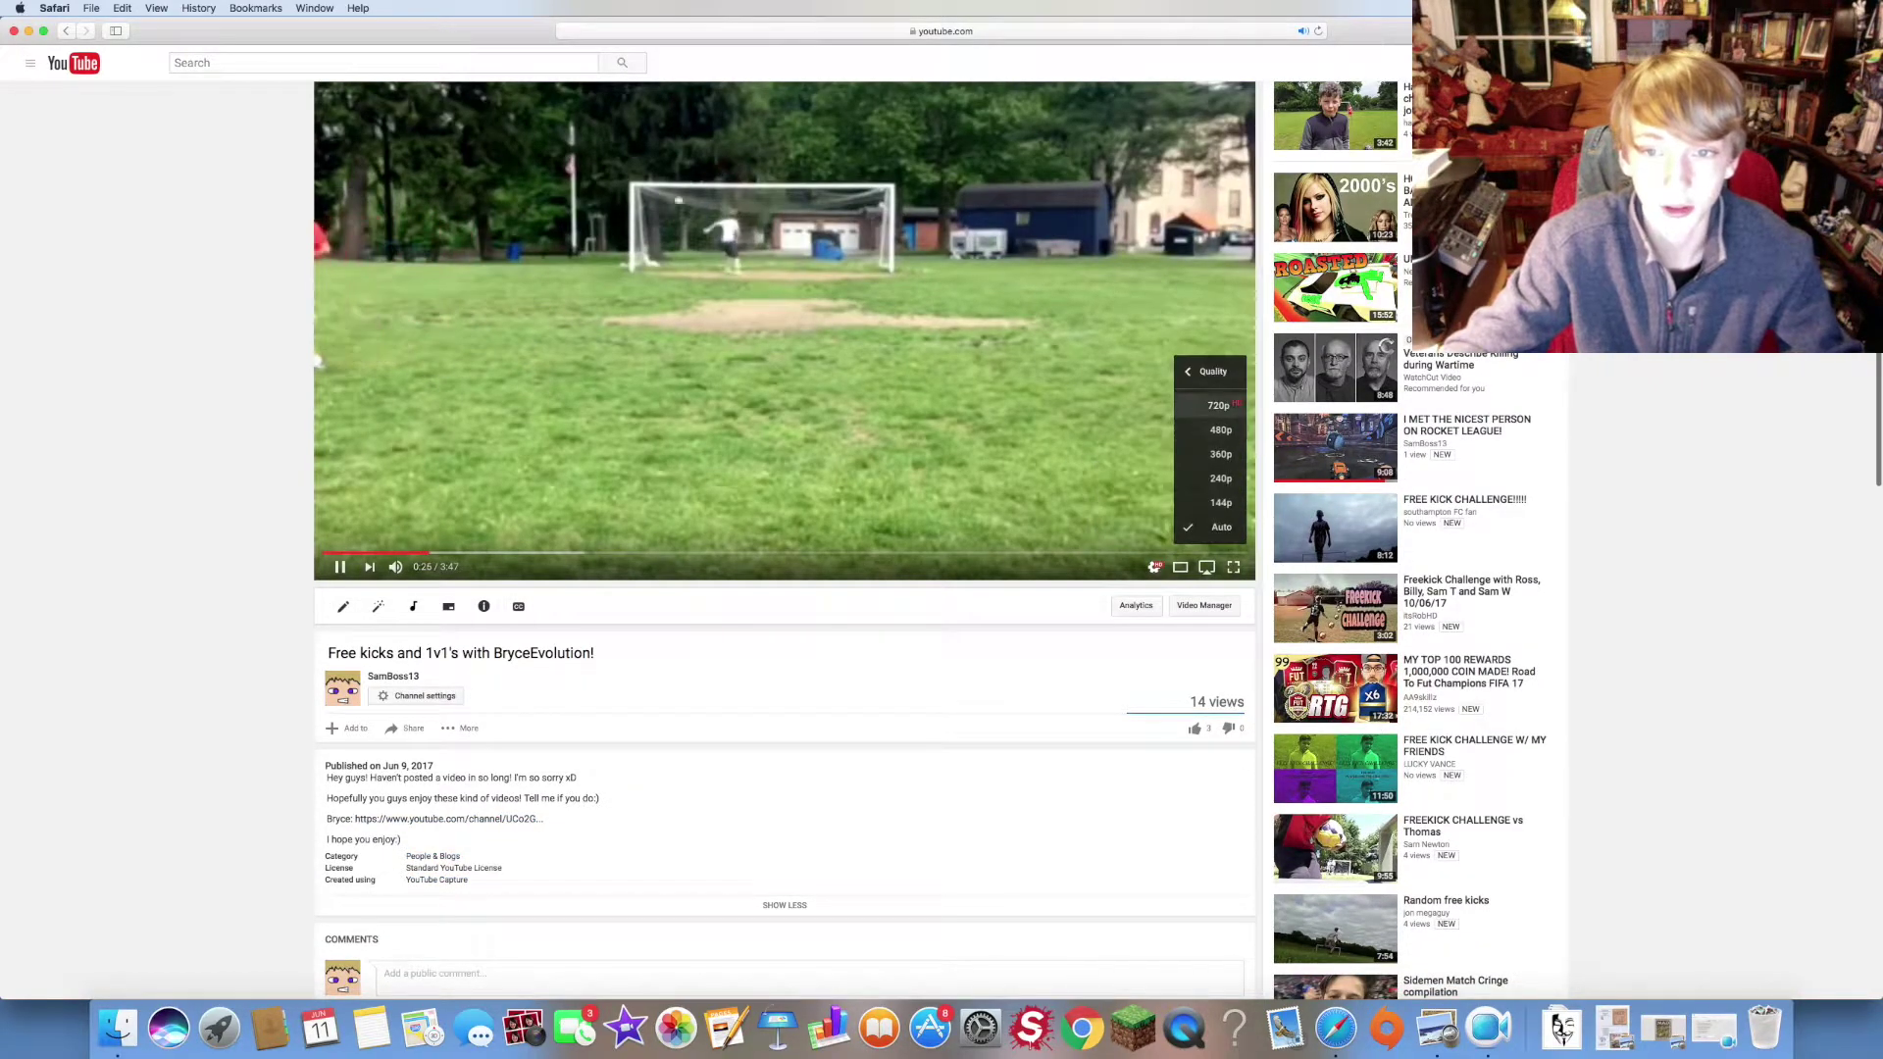
click(1192, 441)
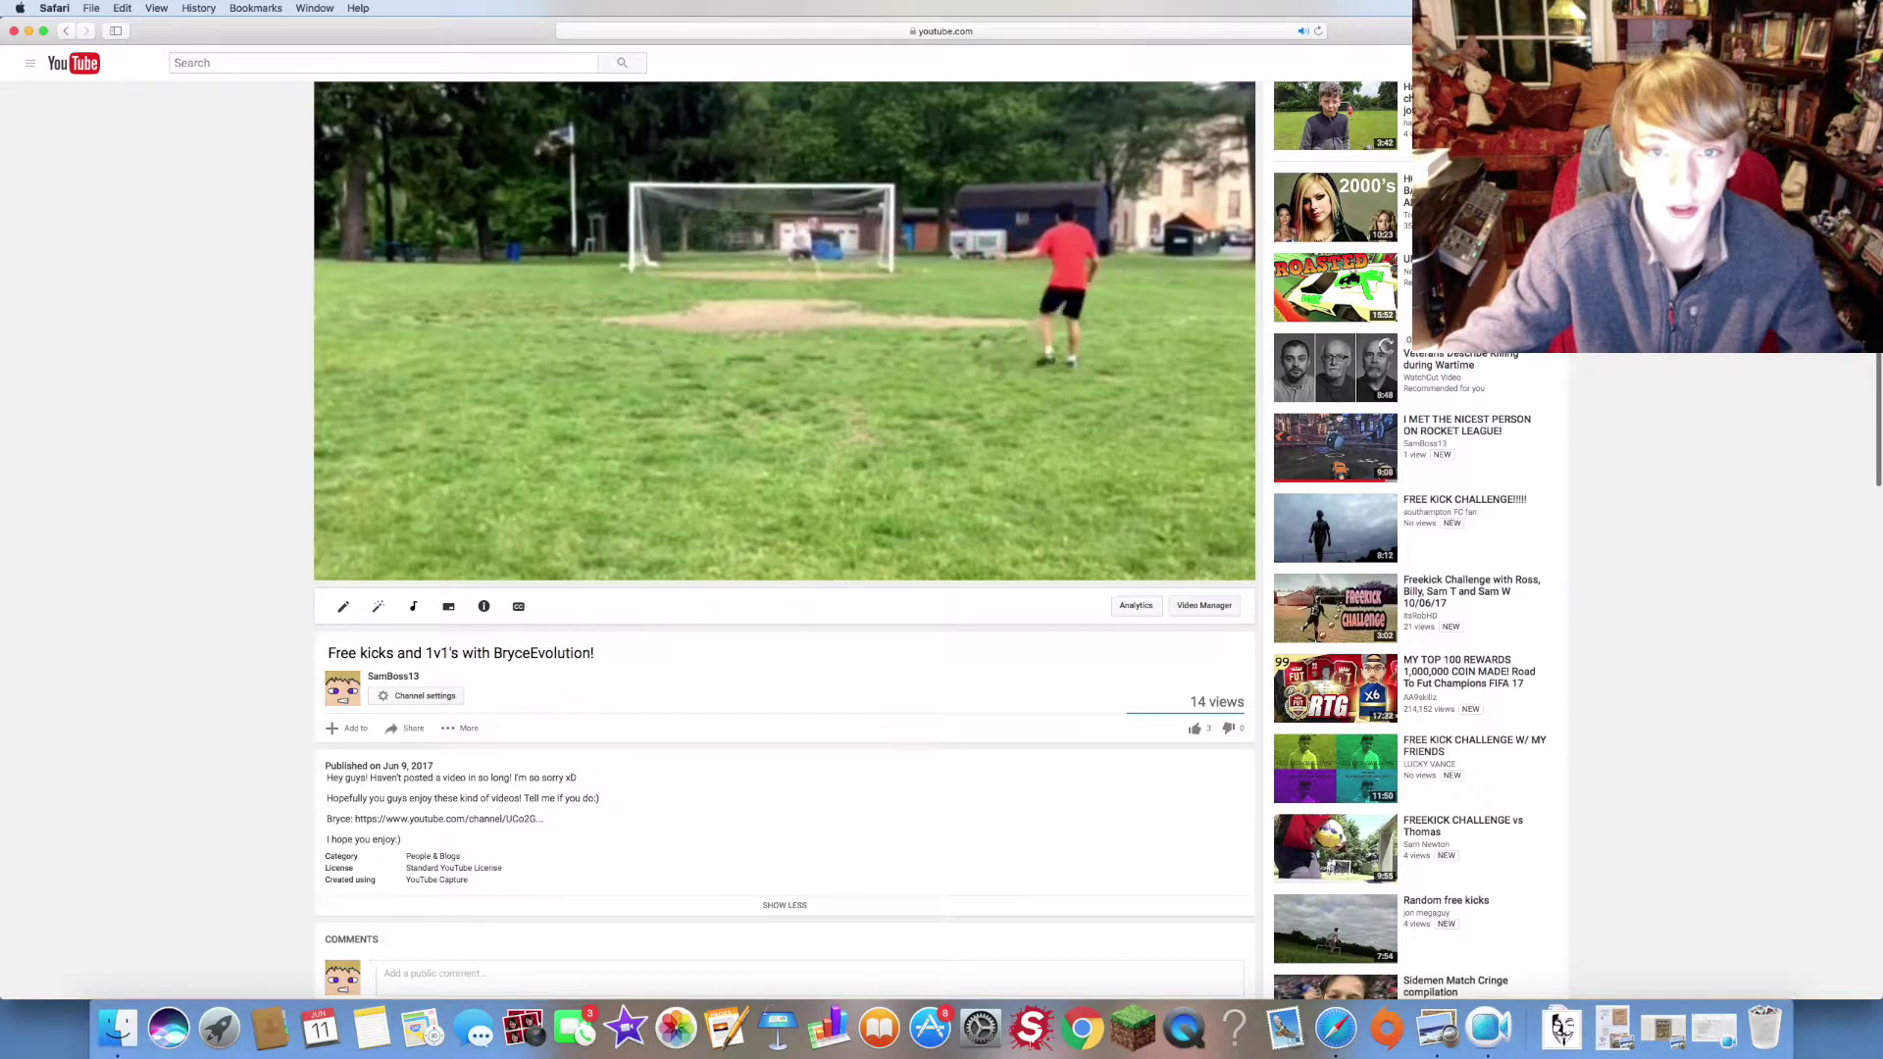
scroll(785, 338, up, 1)
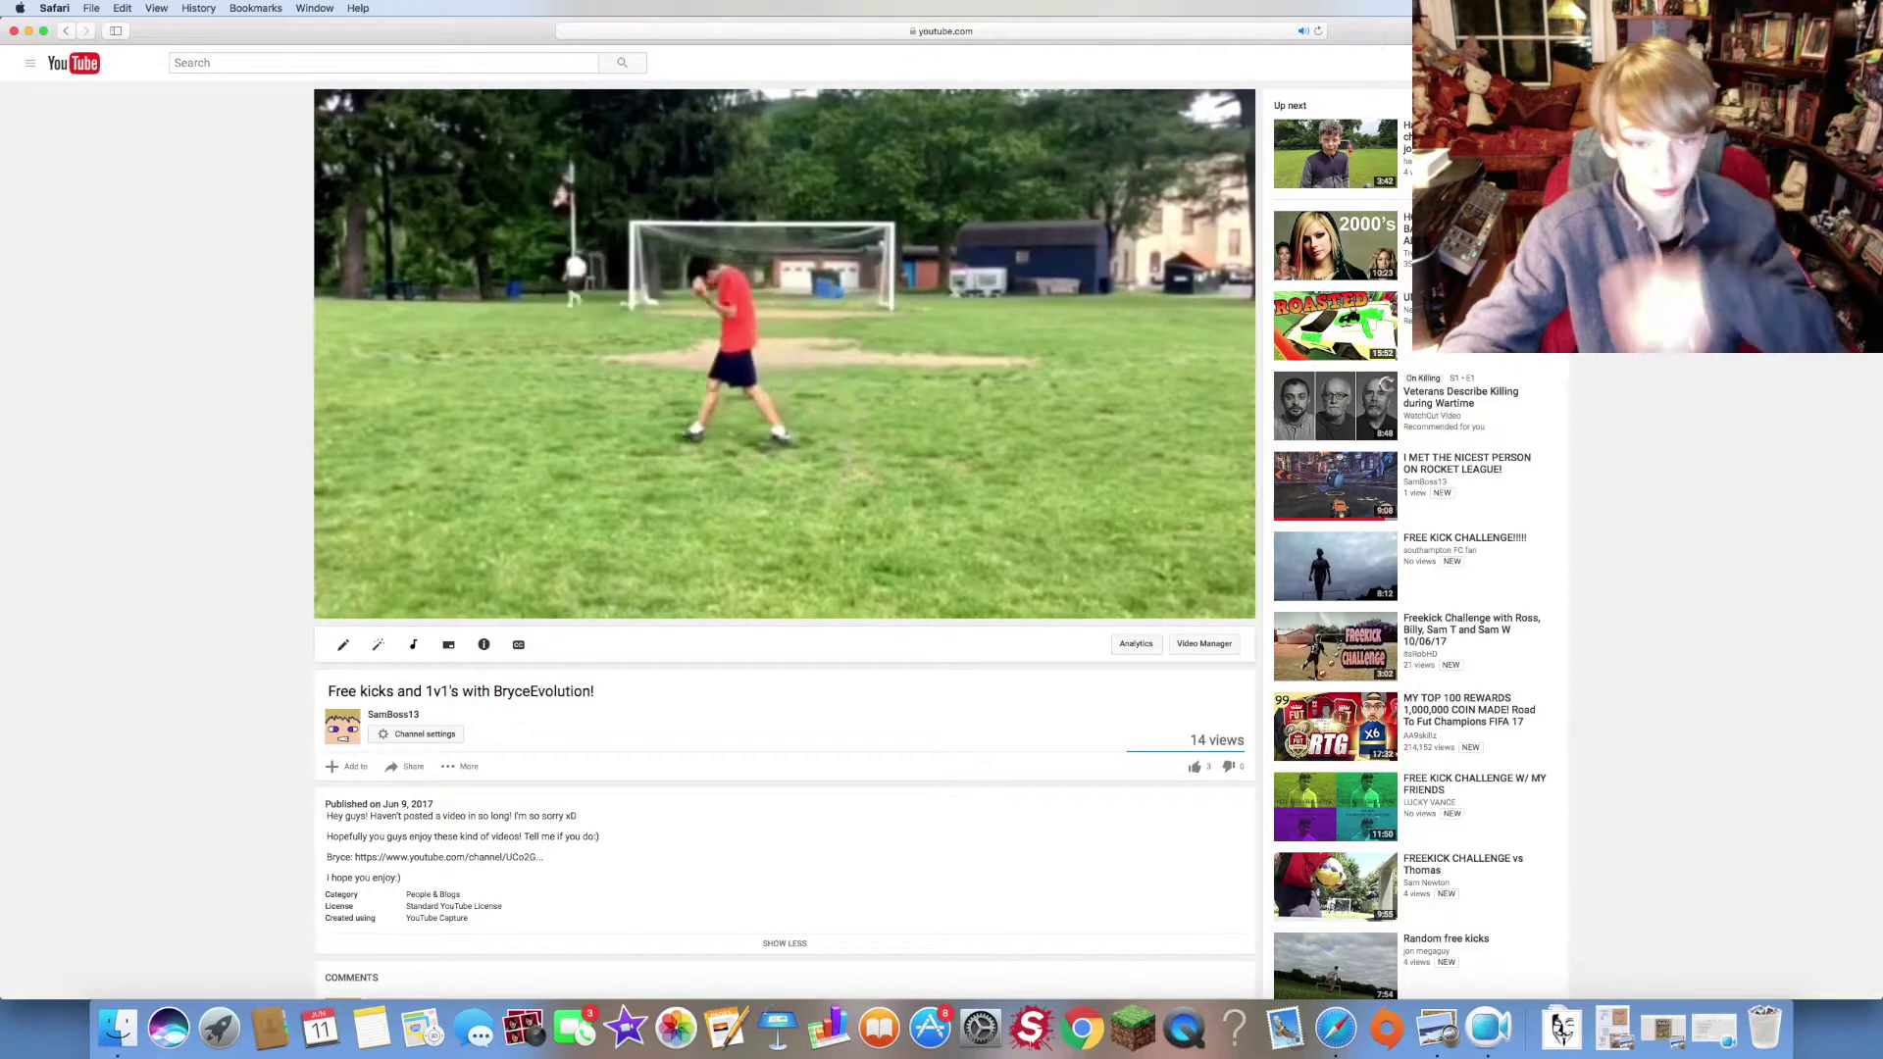
scroll(785, 339, down, 2)
scroll(784, 338, down, 2)
scroll(783, 339, up, 4)
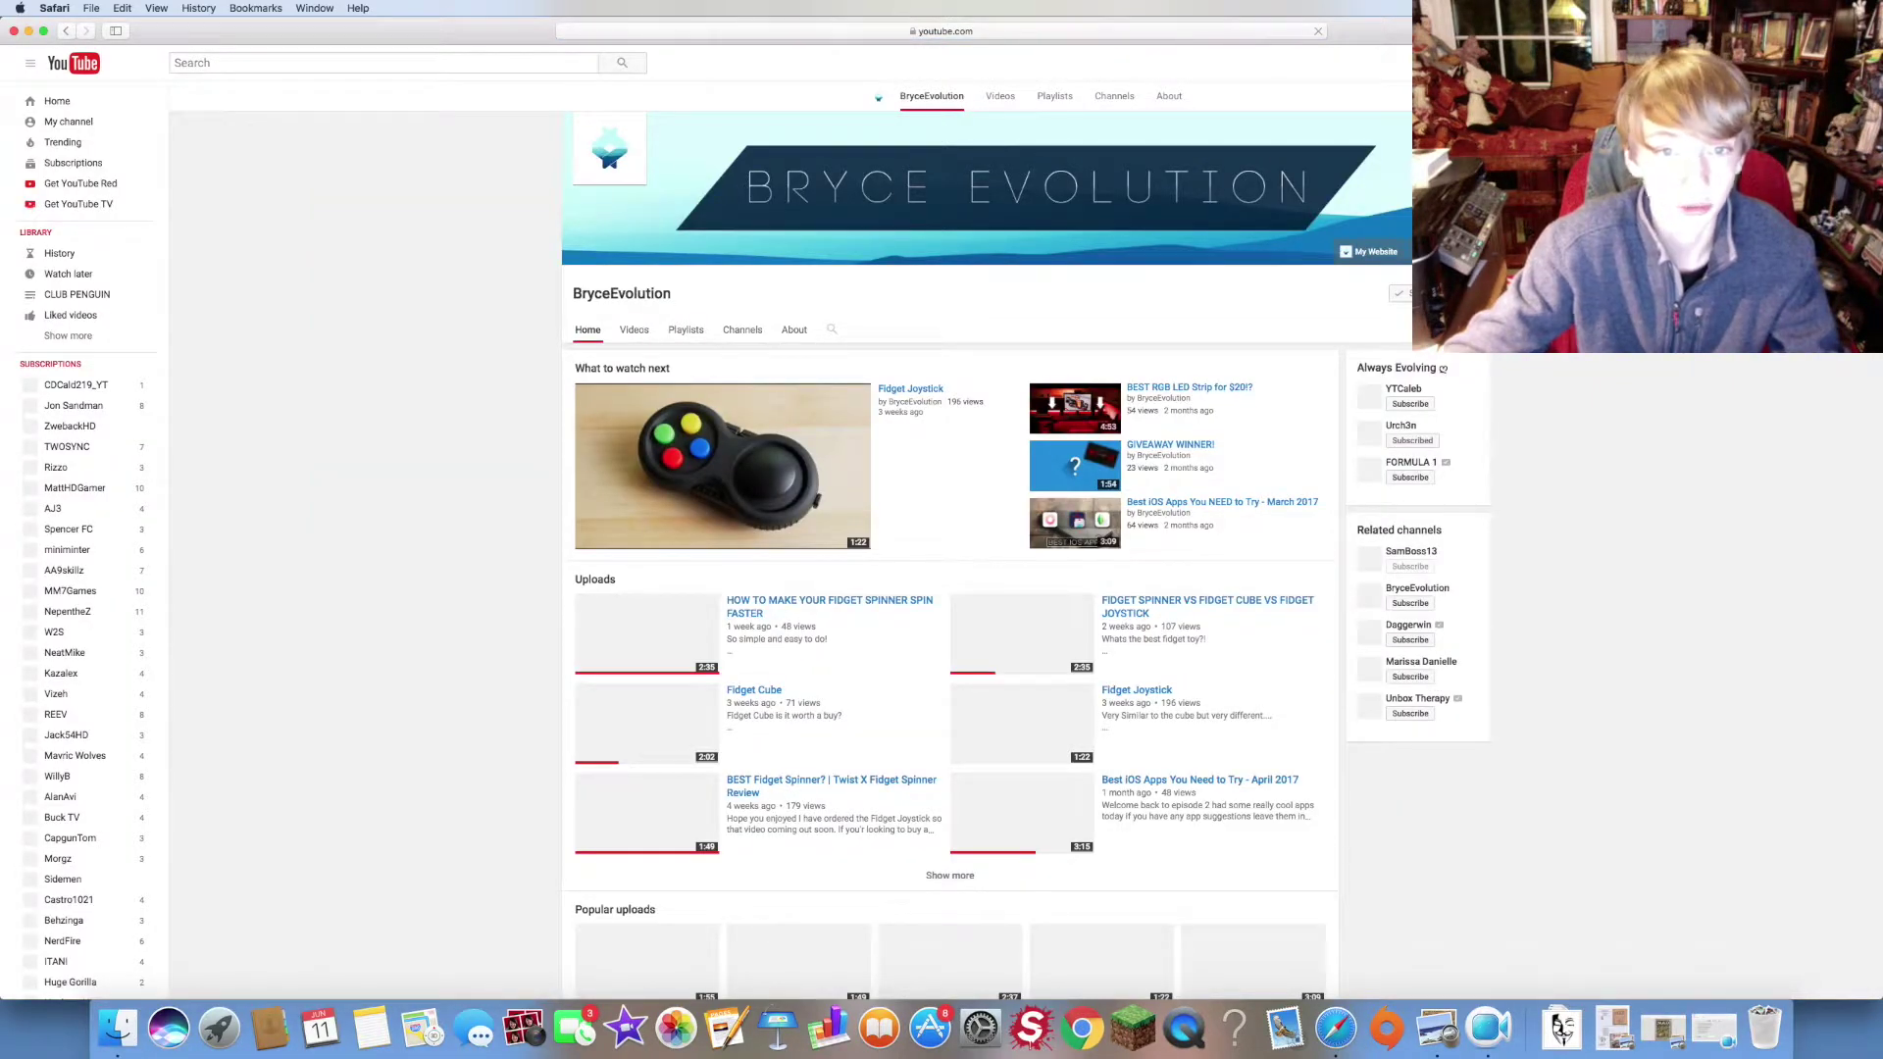
- Show all BryceEvolution uploads and dismiss the Fidget Joystick video's options menu
click(635, 328)
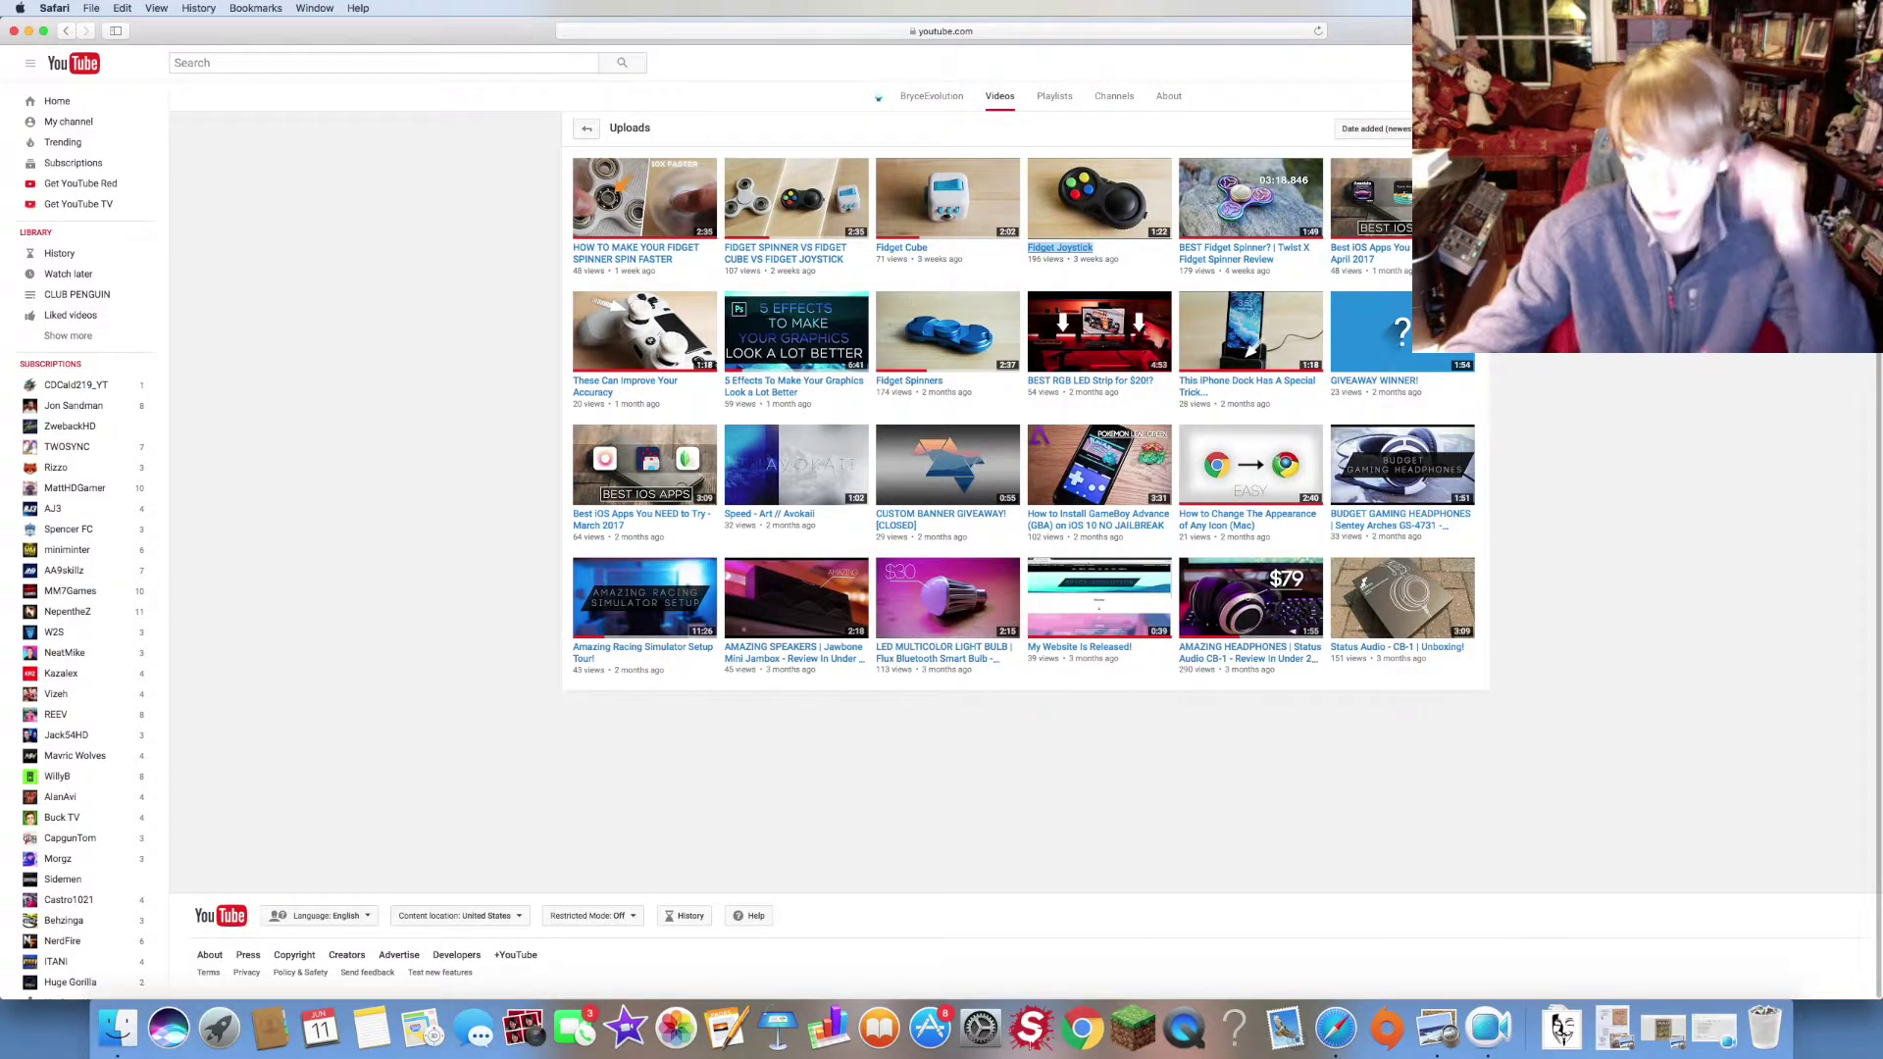
right_click(1062, 247)
key(Escape)
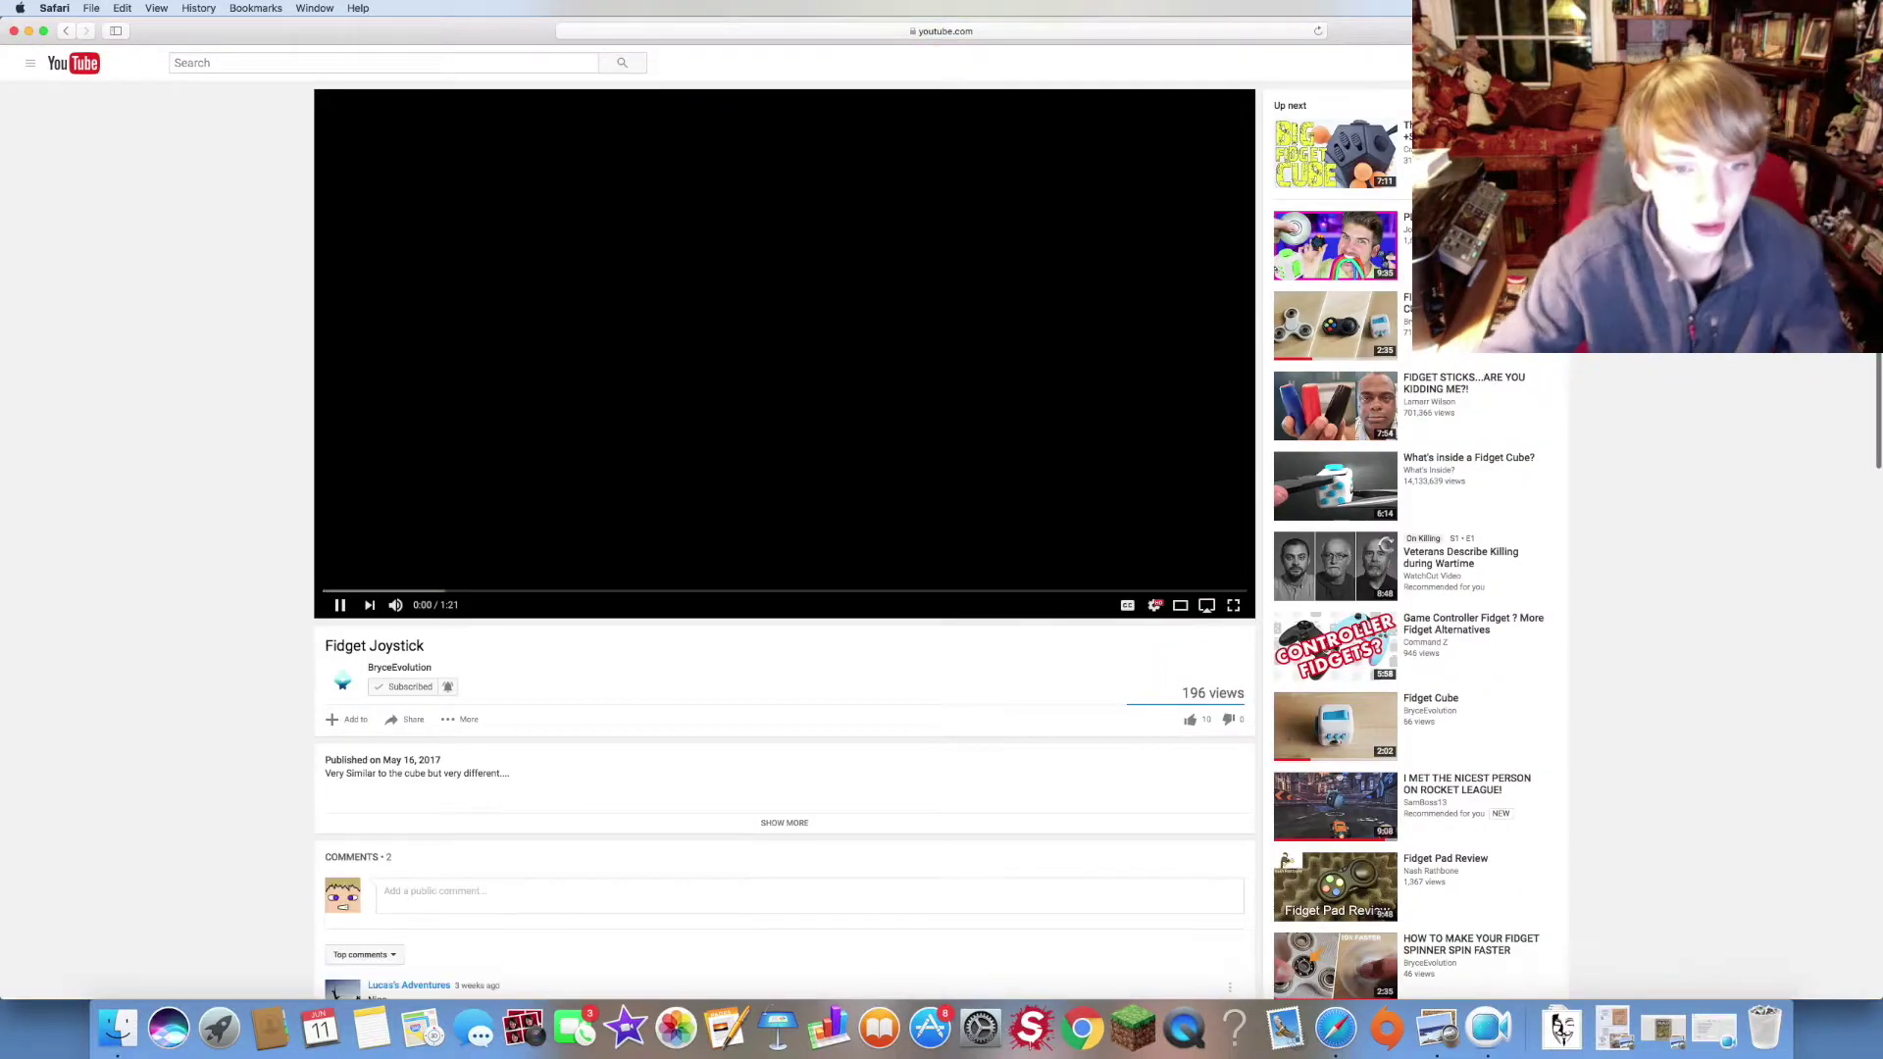
- Lower the volume, skip Fidget Joystick to about 0:28 then 0:47, and go back
key(XF86AudioLowerVolume)
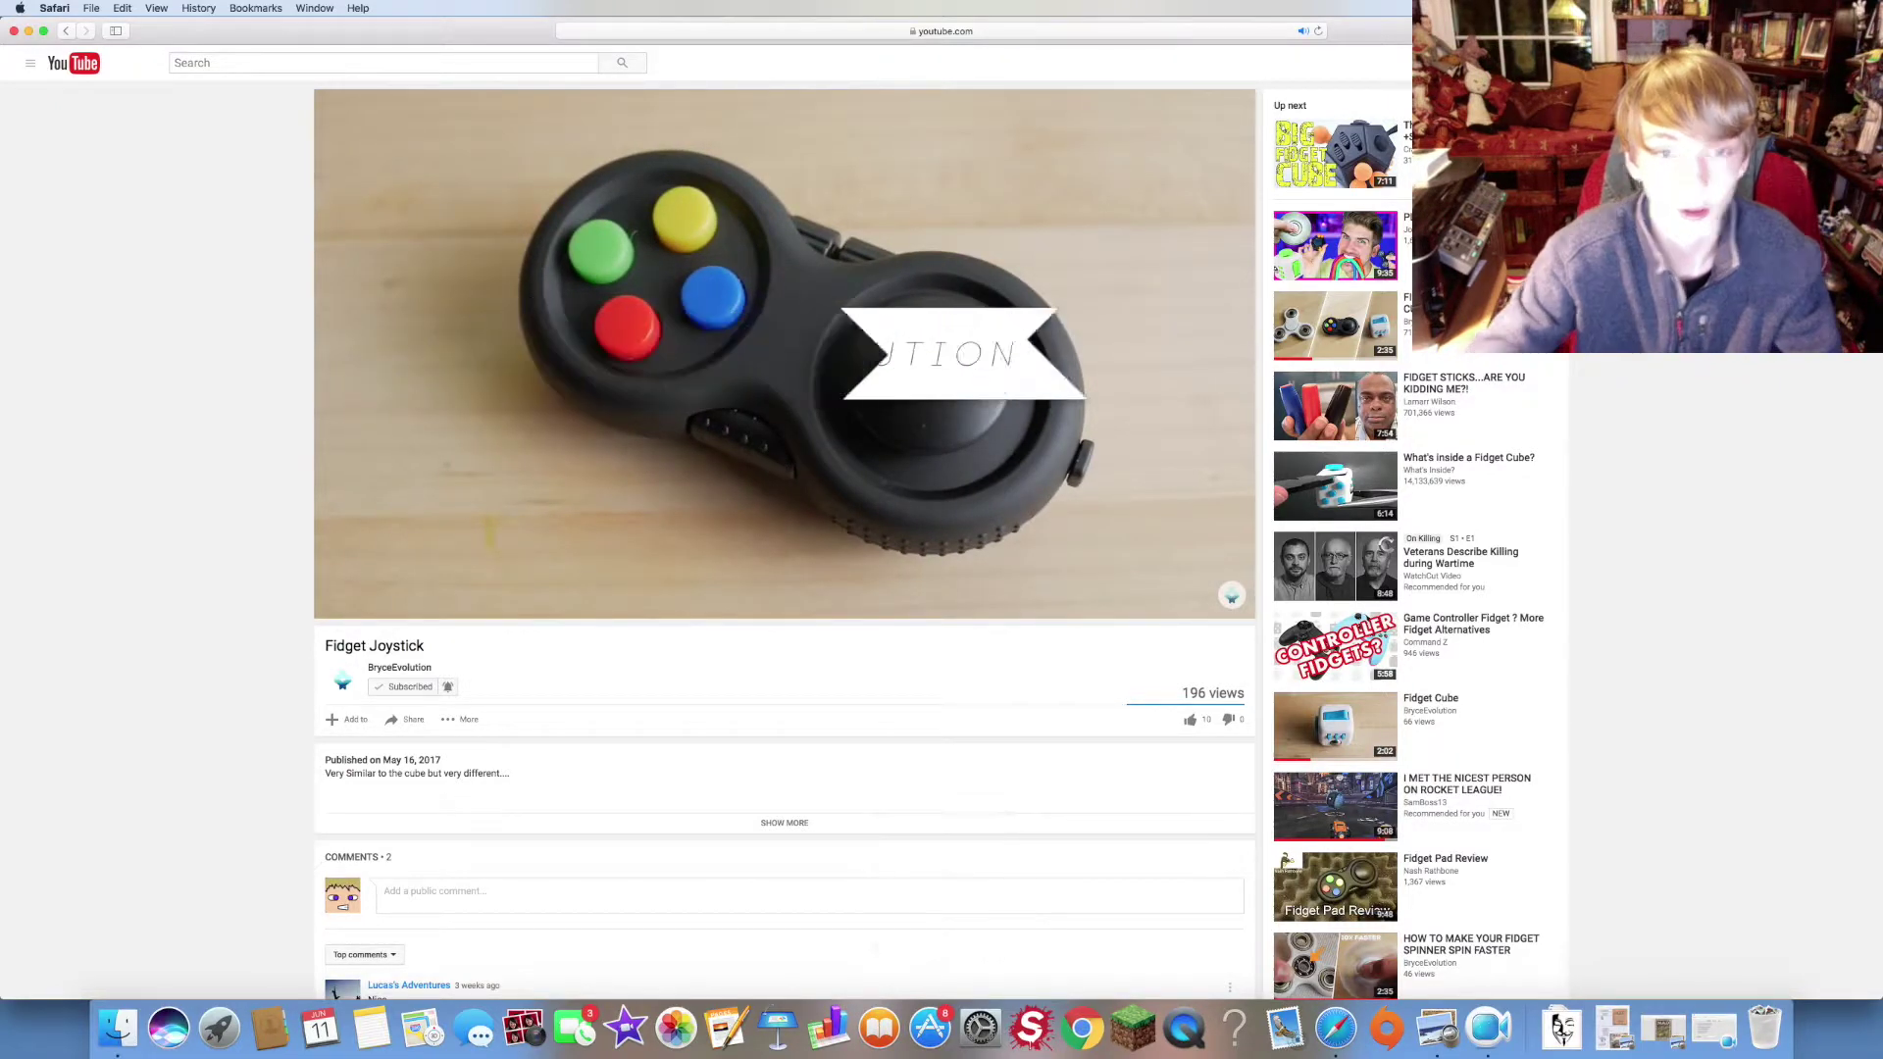
scroll(782, 589, down, 2)
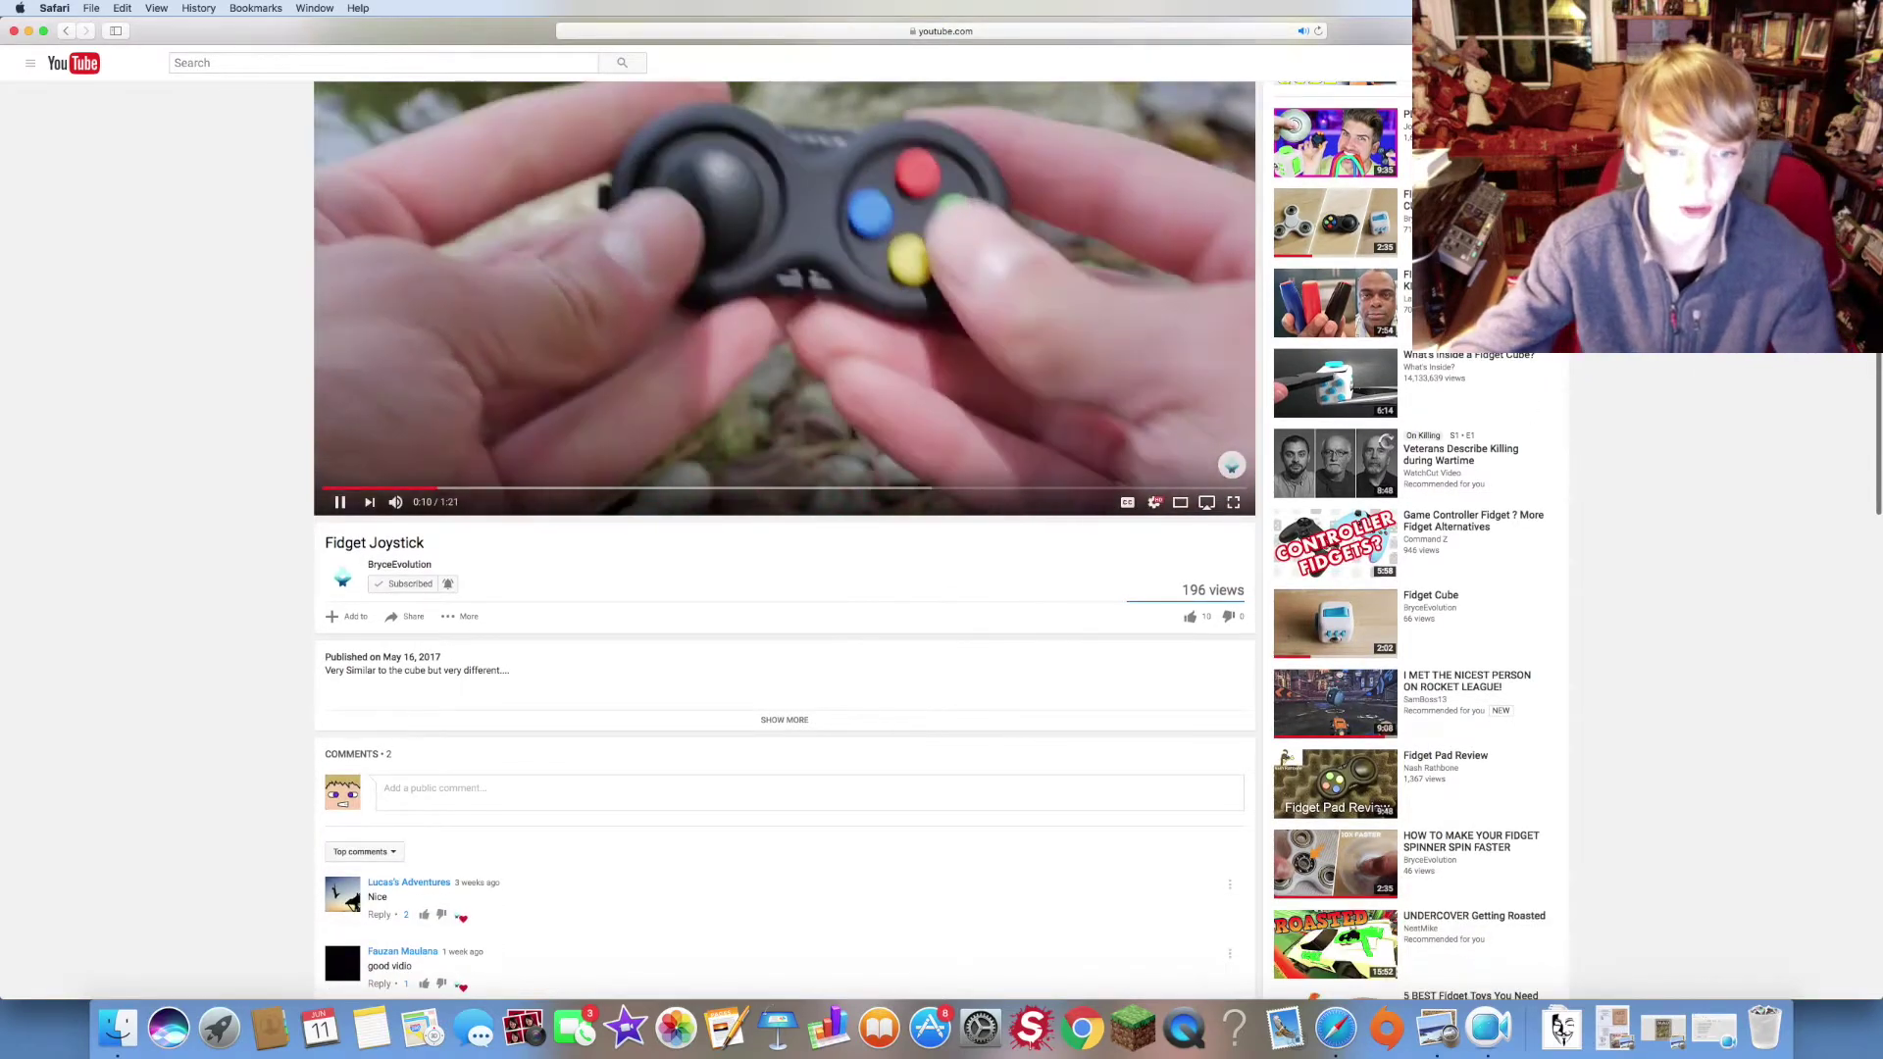
click(631, 487)
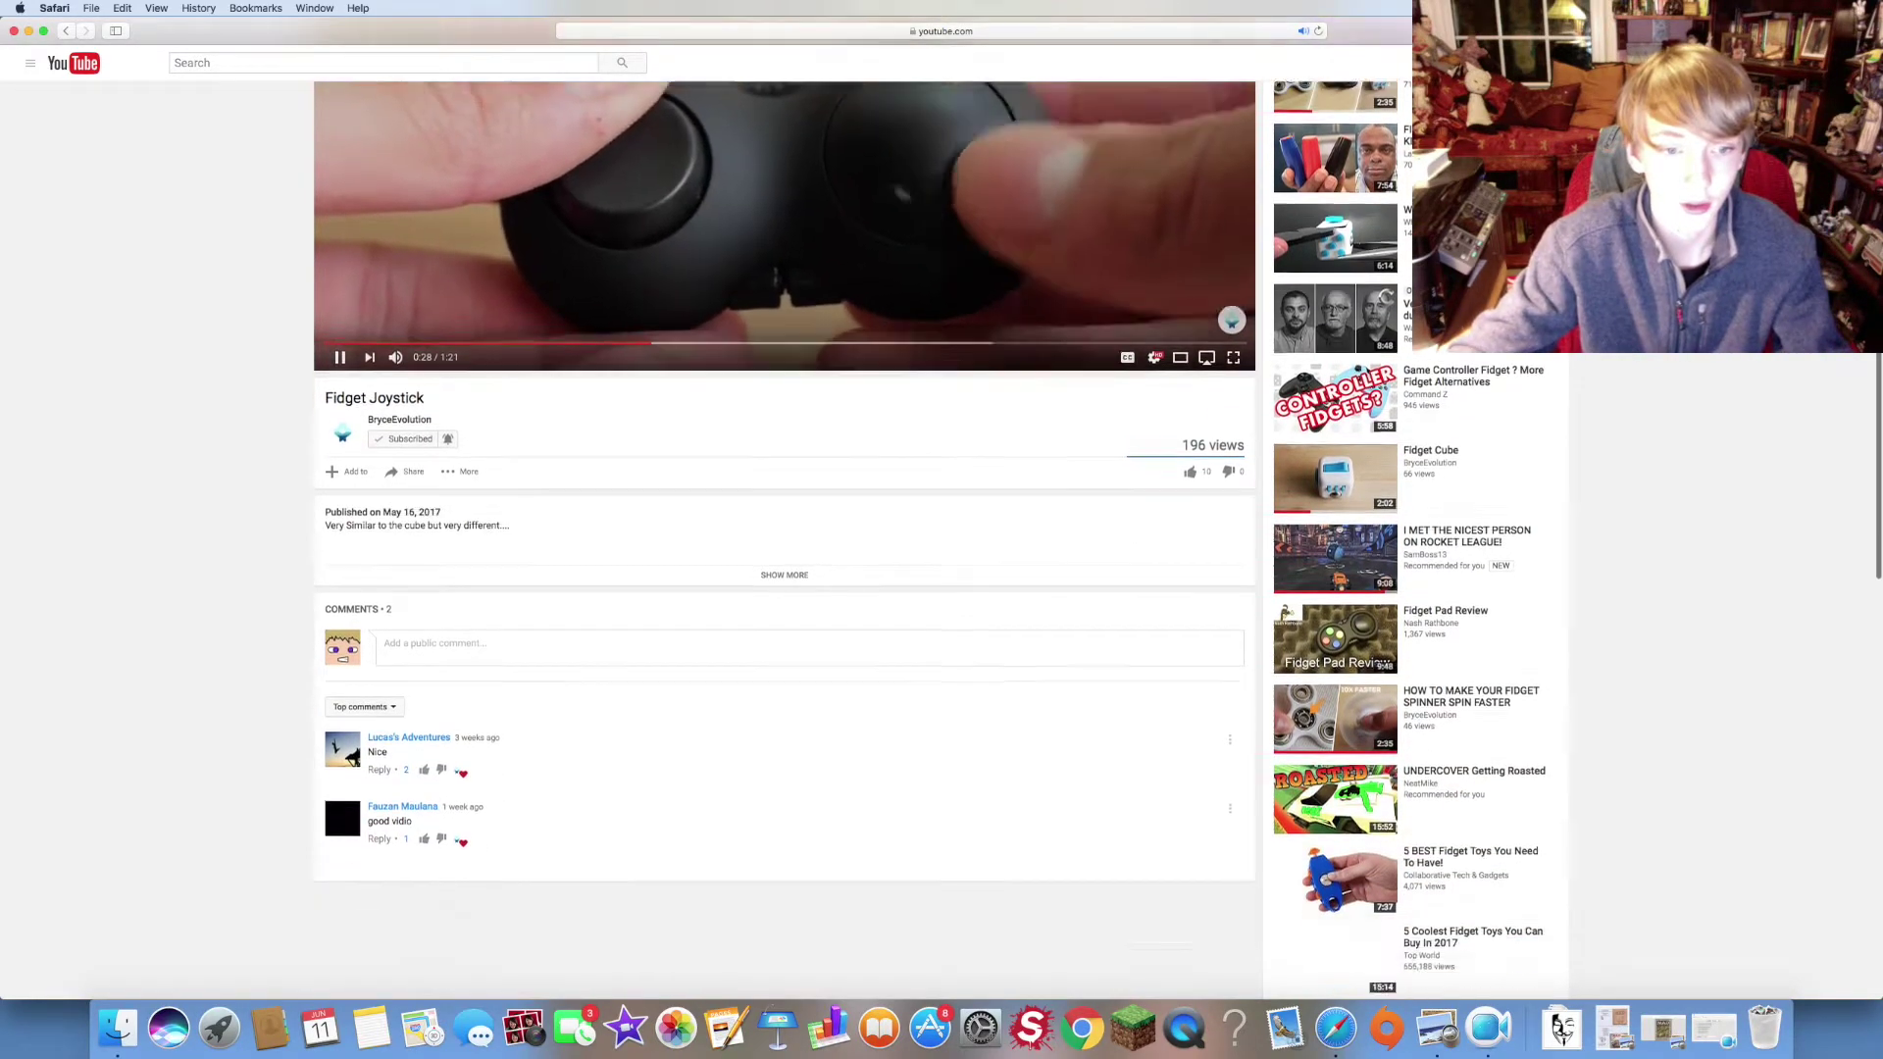
scroll(783, 441, up, 2)
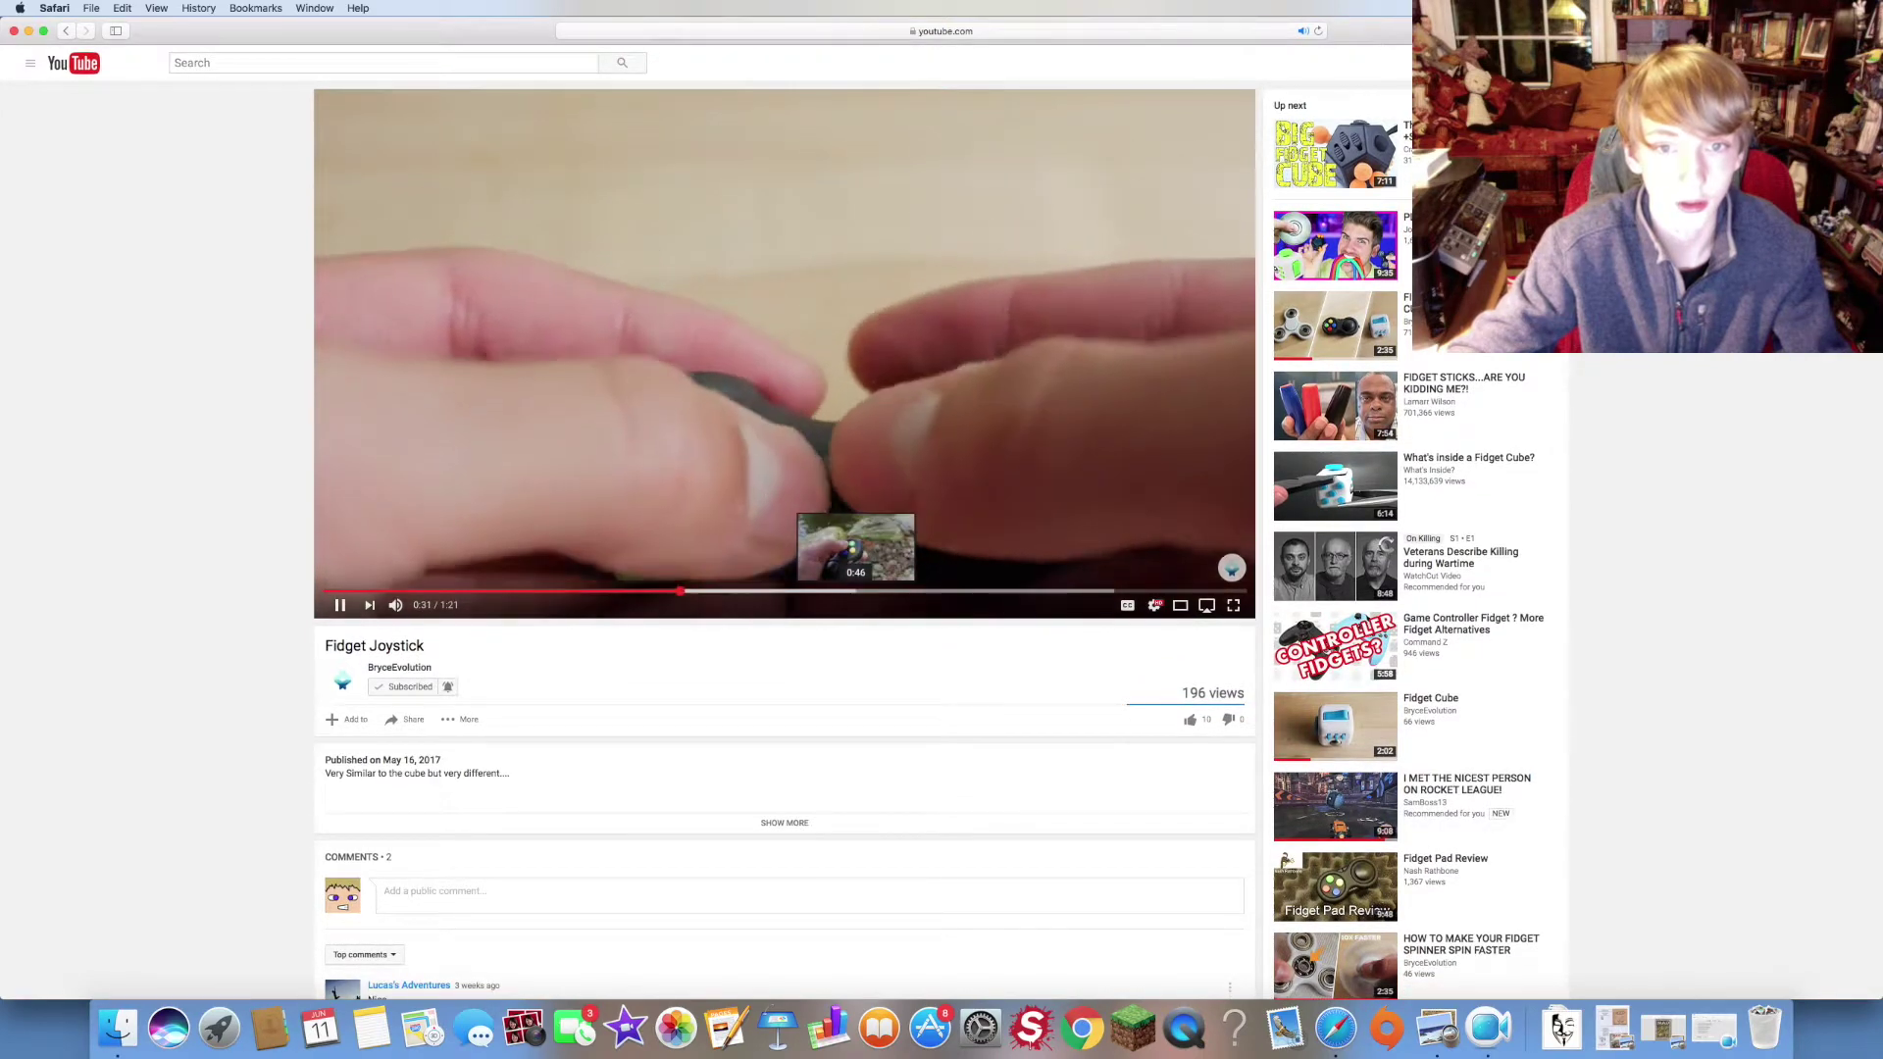
click(854, 593)
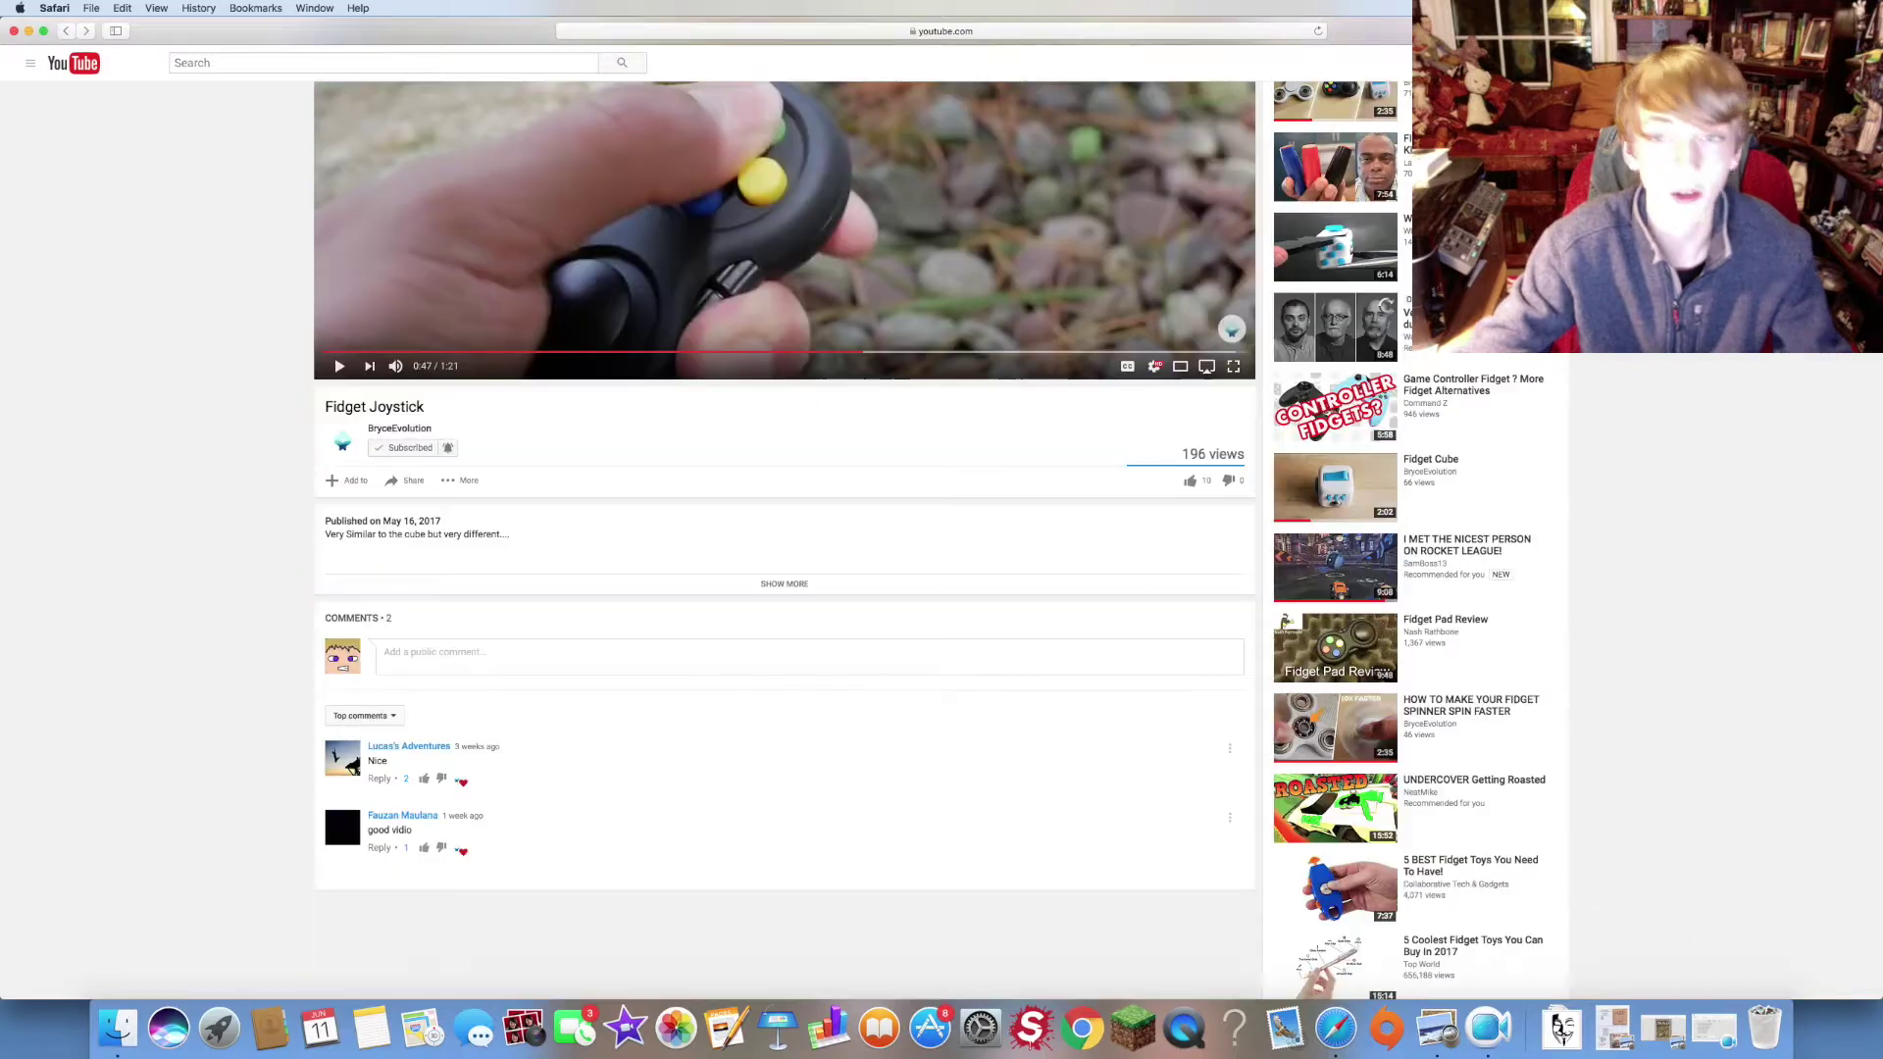
key(super+Left)
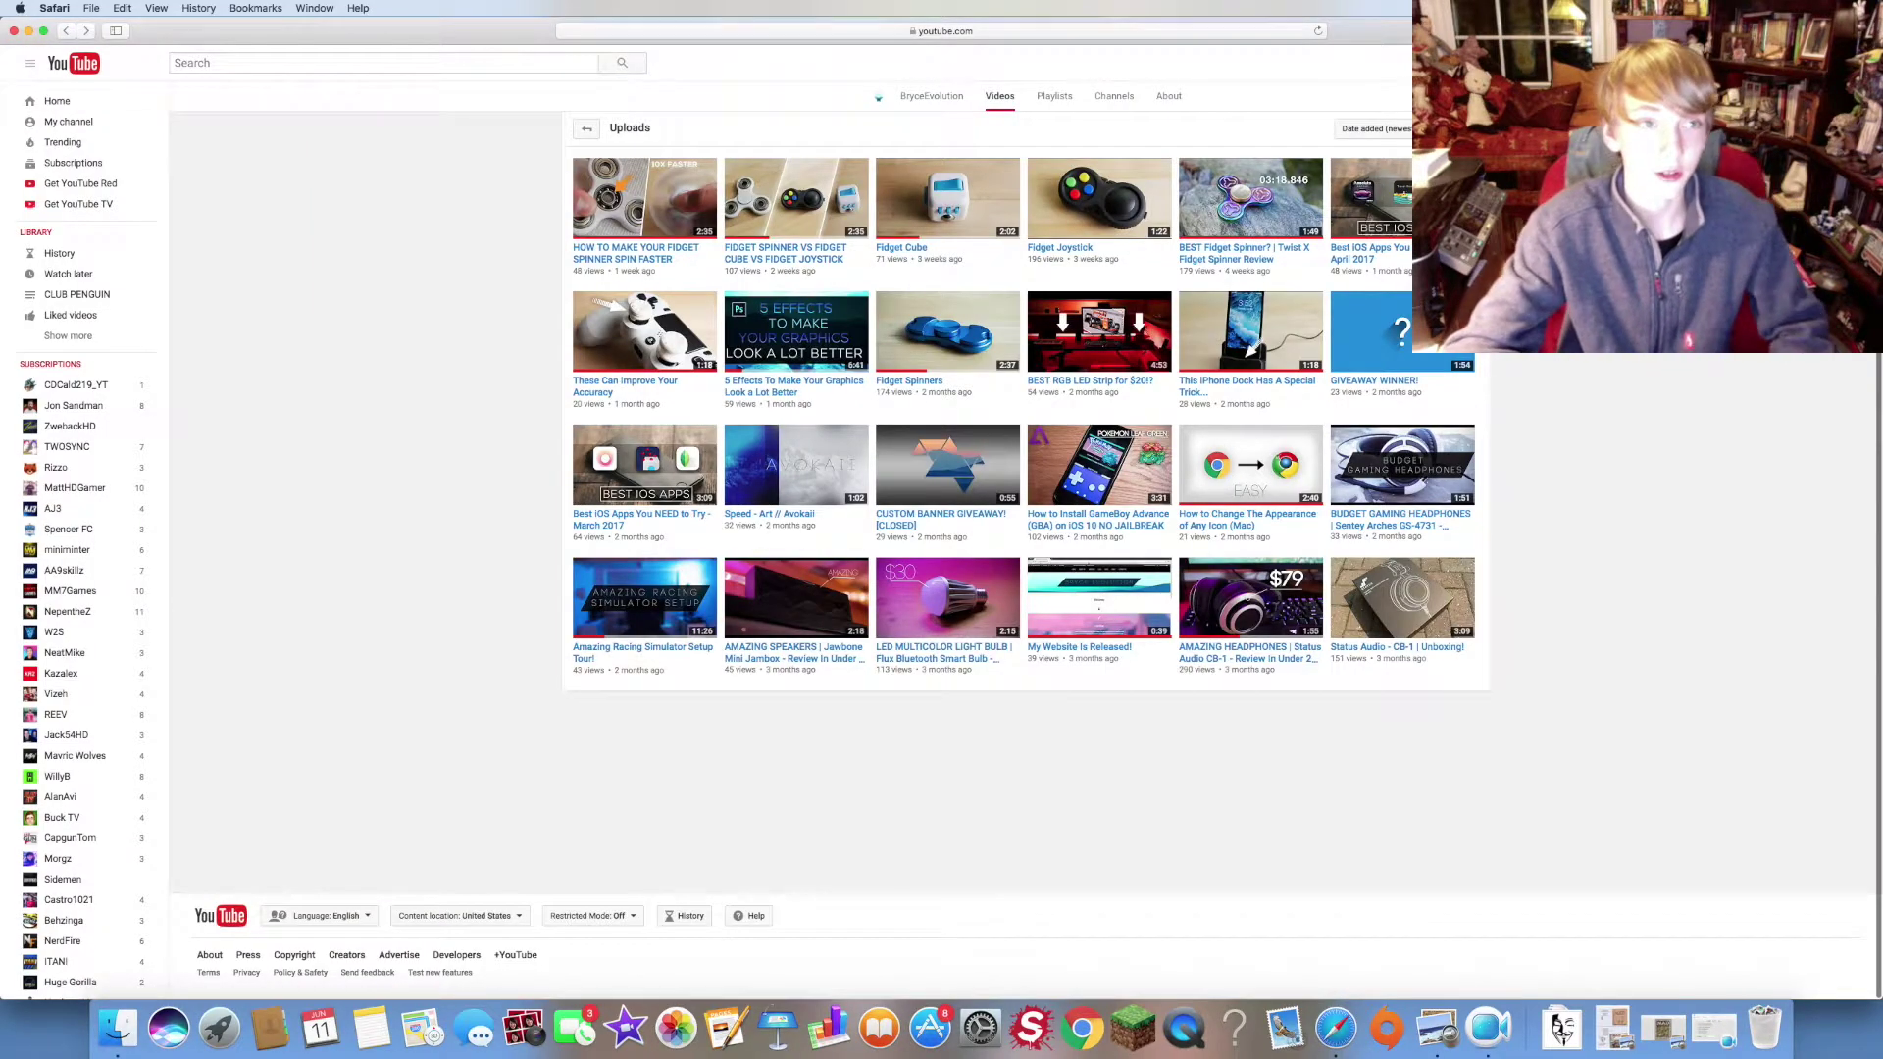